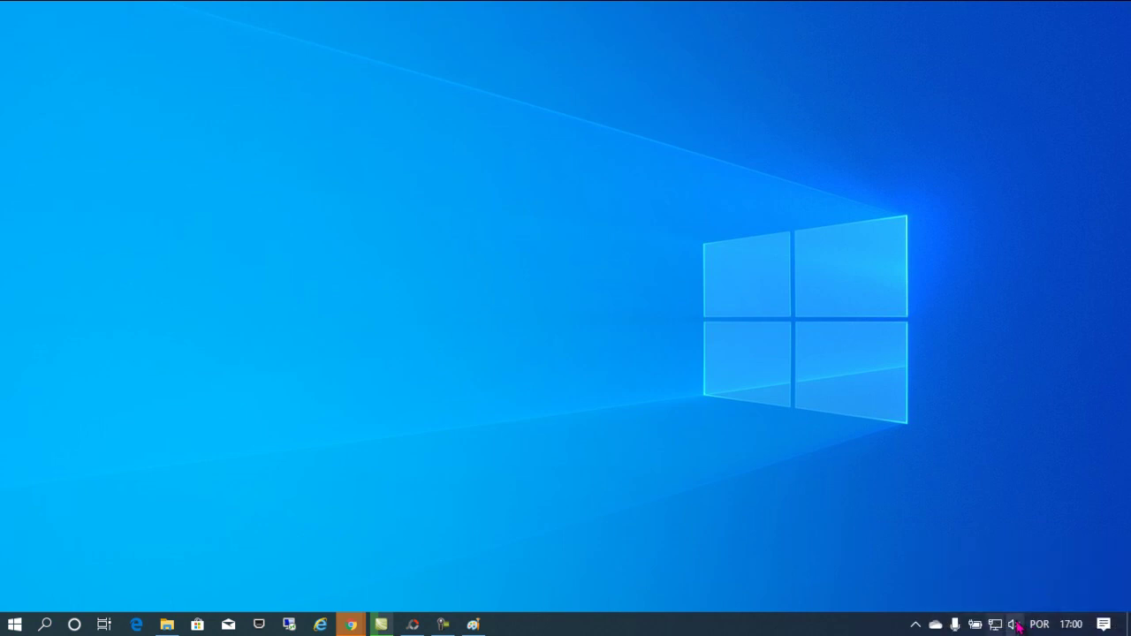
# Raise the system volume of the Plantronics headset to 100.
pyautogui.click(1017, 626)
pyautogui.click(962, 588)
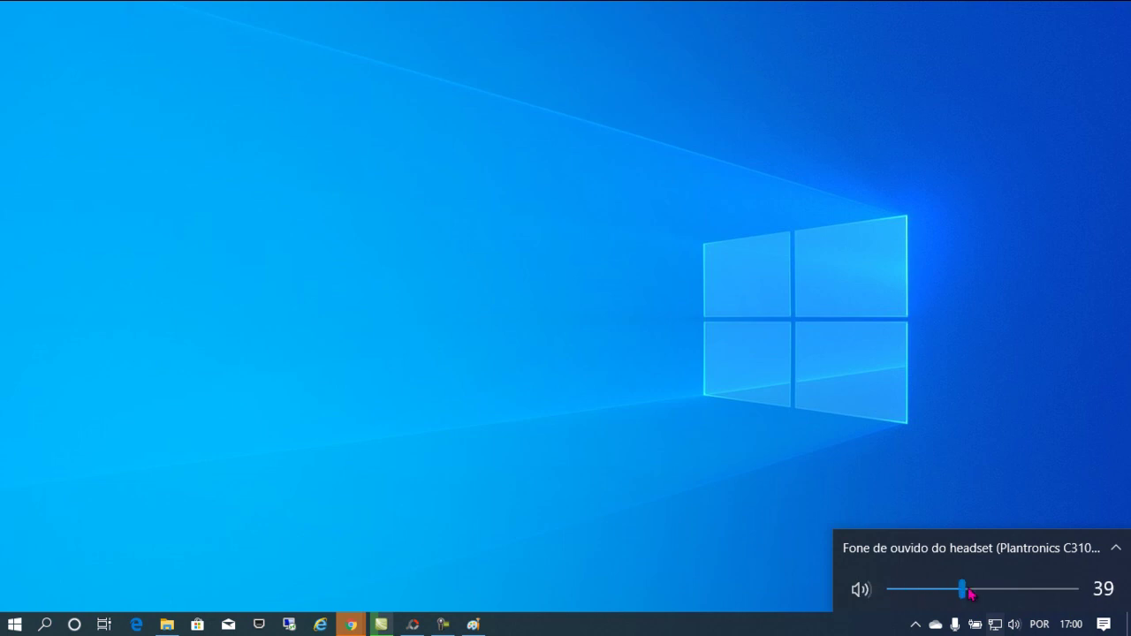
pyautogui.moveTo(971, 594); pyautogui.dragTo(1104, 588)
pyautogui.click(1079, 445)
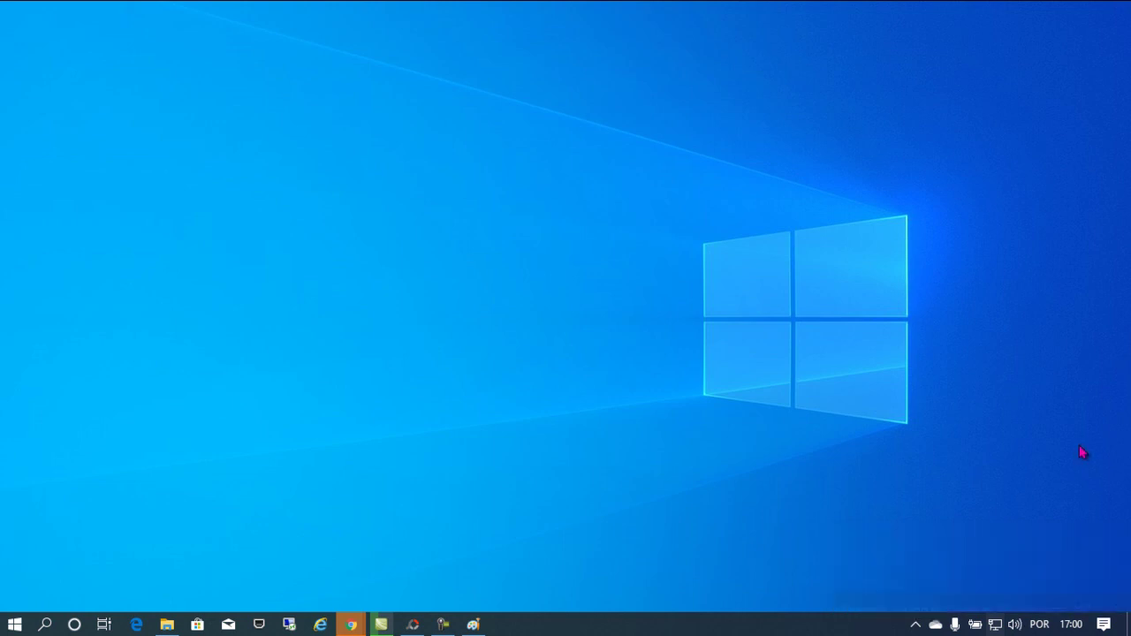
# Check the headset volume level and view the available sound options, dismissing both without changes.
pyautogui.click(1016, 625)
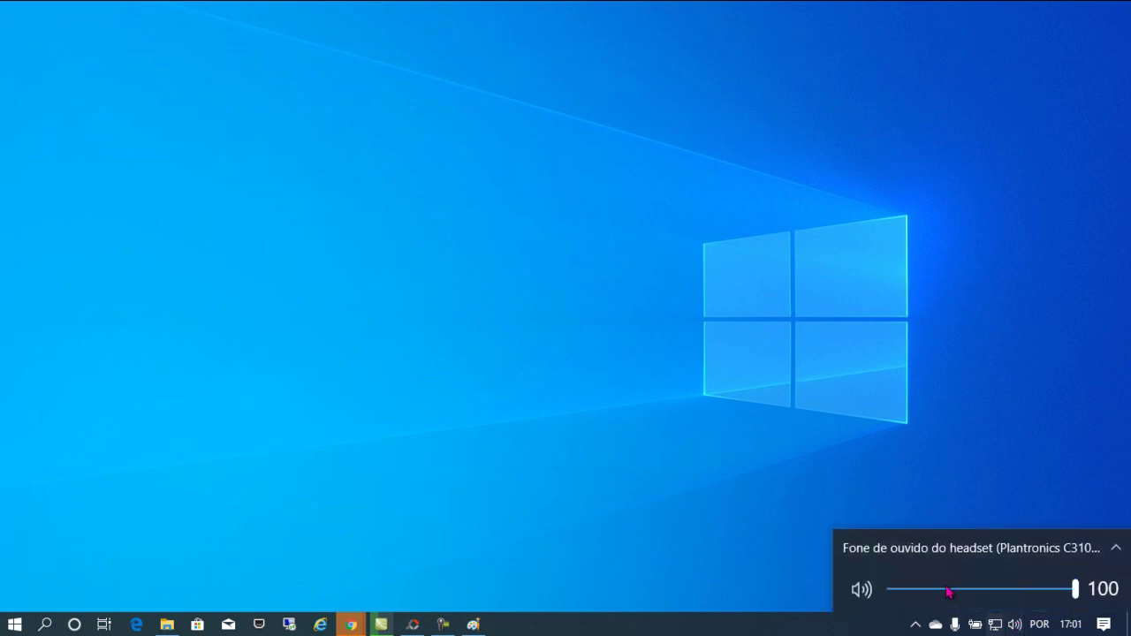
pyautogui.click(994, 525)
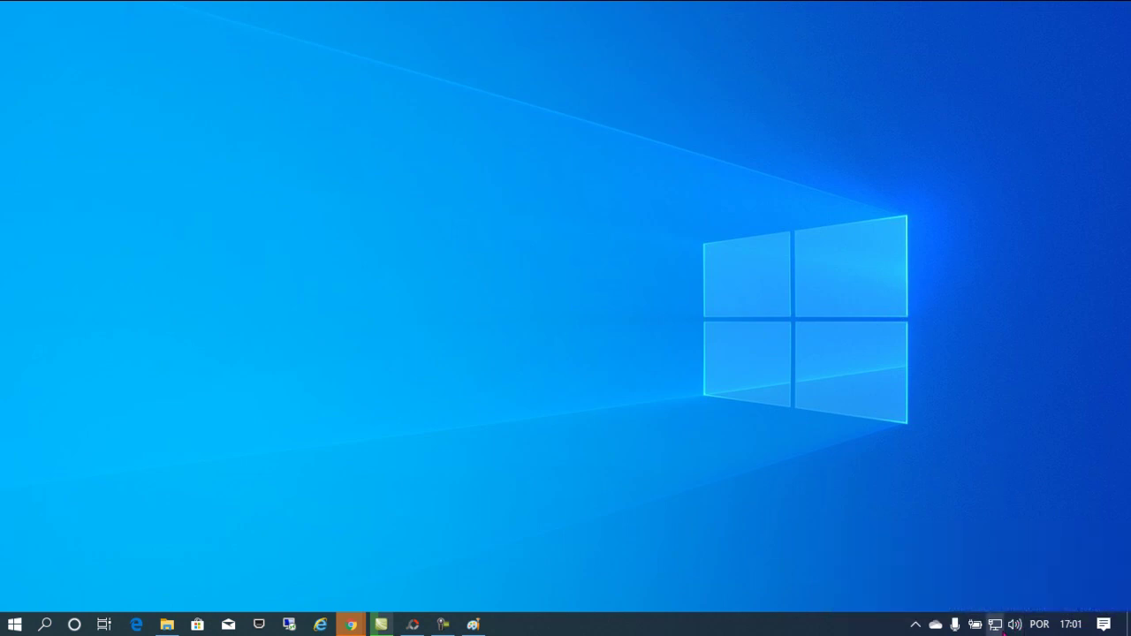
pyautogui.rightClick(1013, 626)
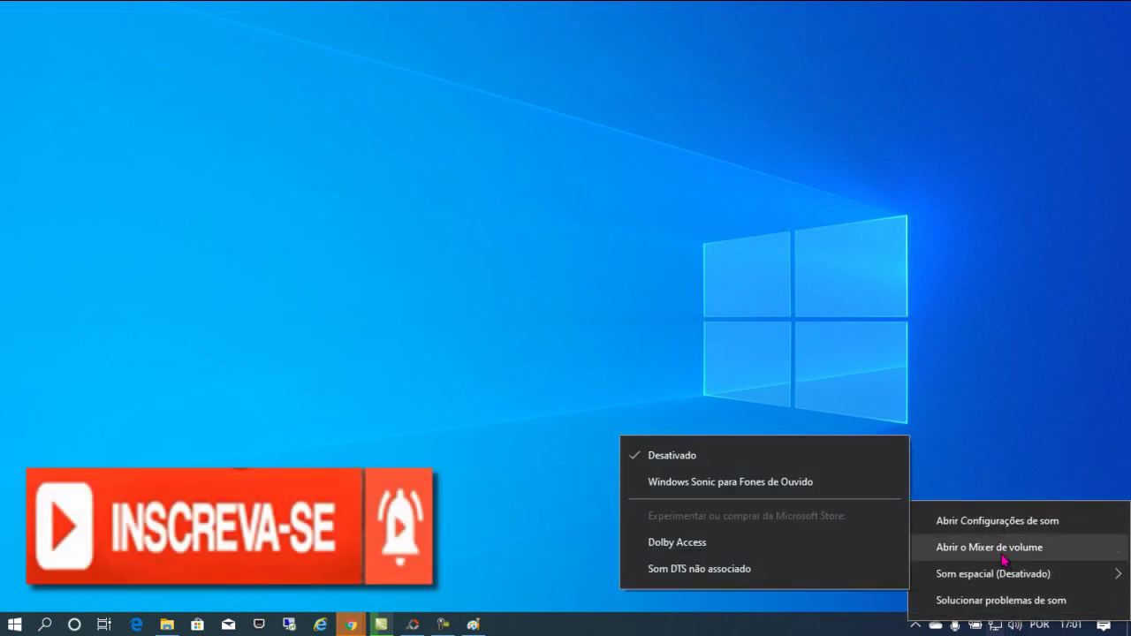
pyautogui.click(785, 628)
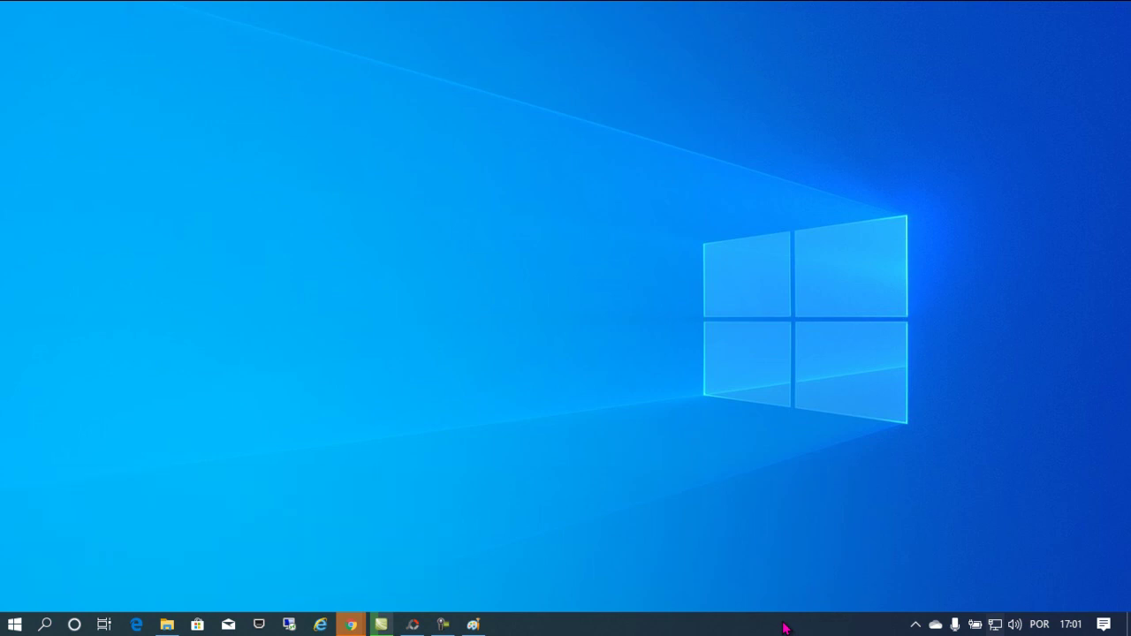
# Restart the Windows Explorer process in Task Manager and minimize the Task Manager window.
pyautogui.rightClick(786, 627)
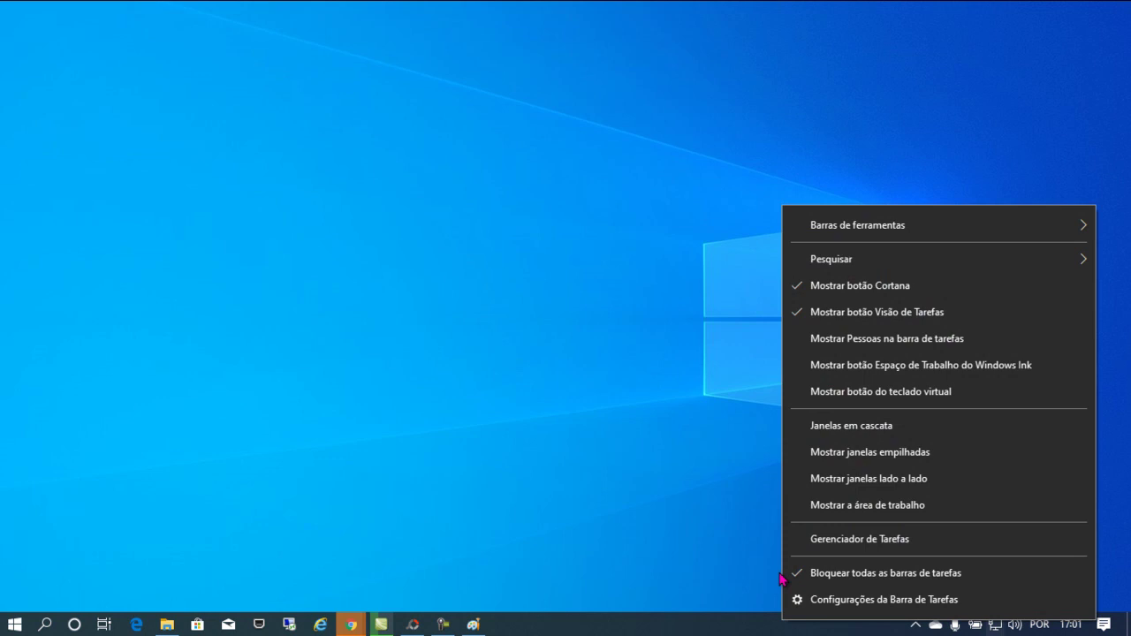
pyautogui.click(884, 541)
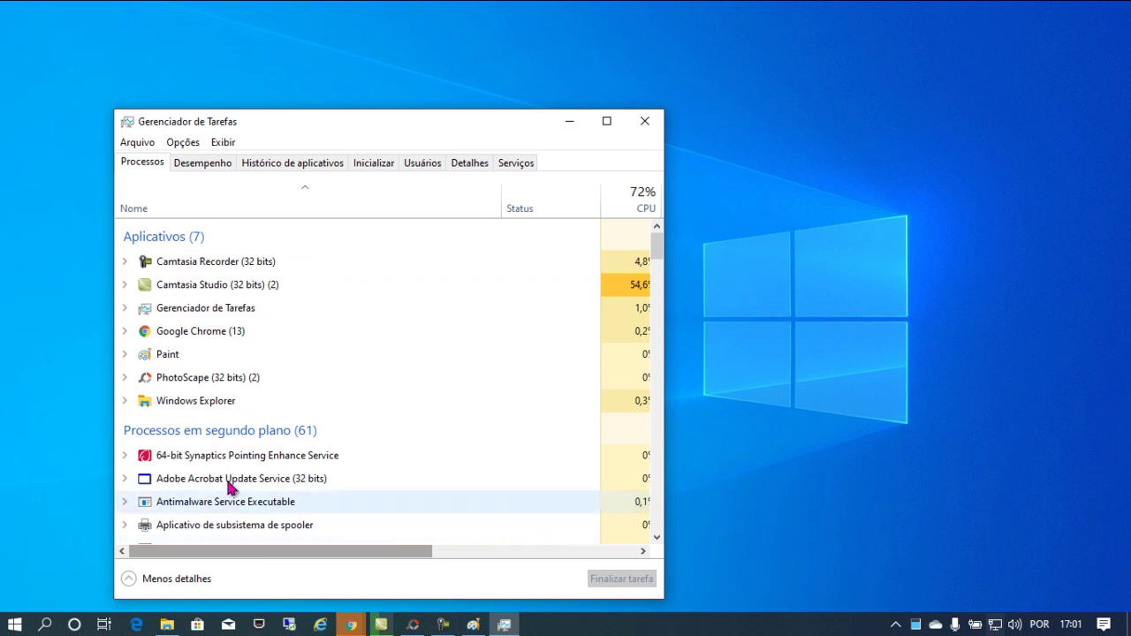
pyautogui.click(229, 409)
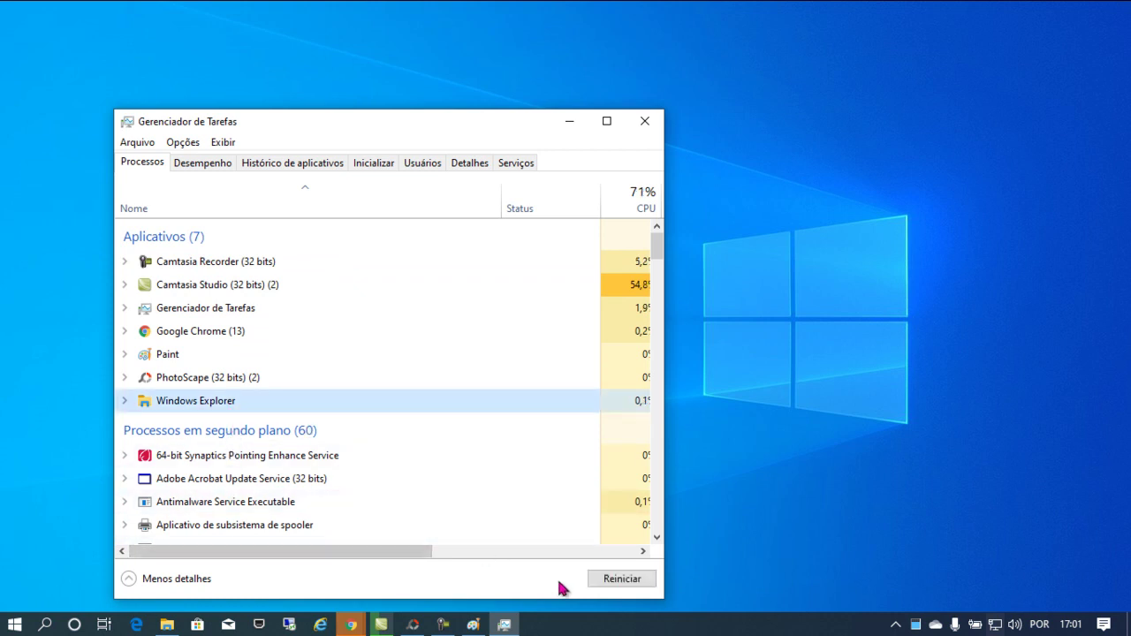
pyautogui.click(618, 580)
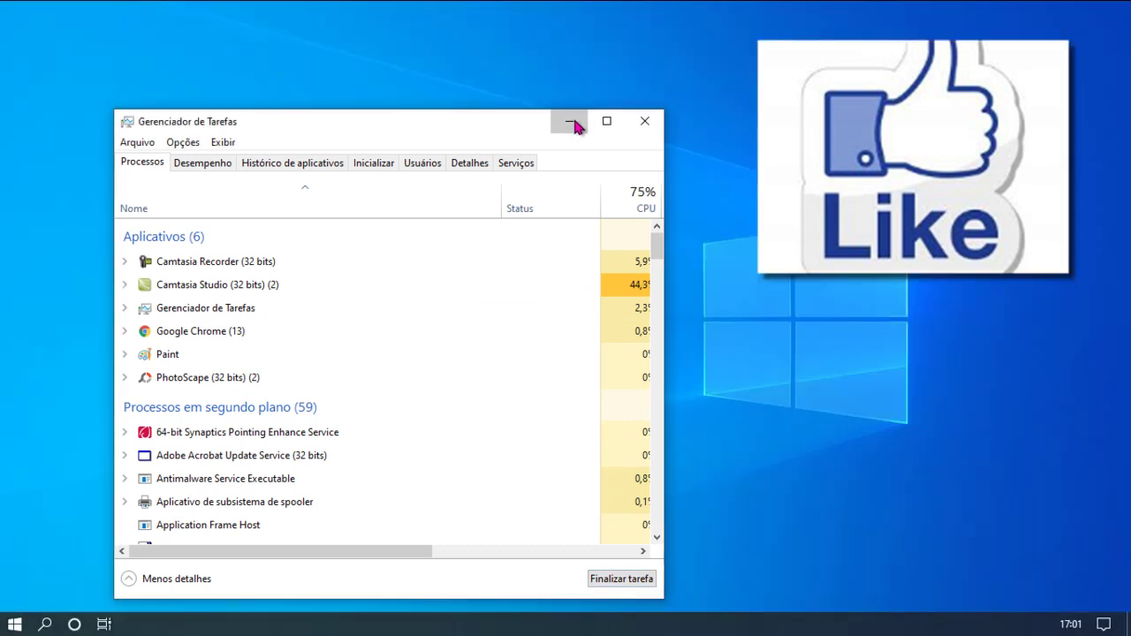
pyautogui.click(573, 123)
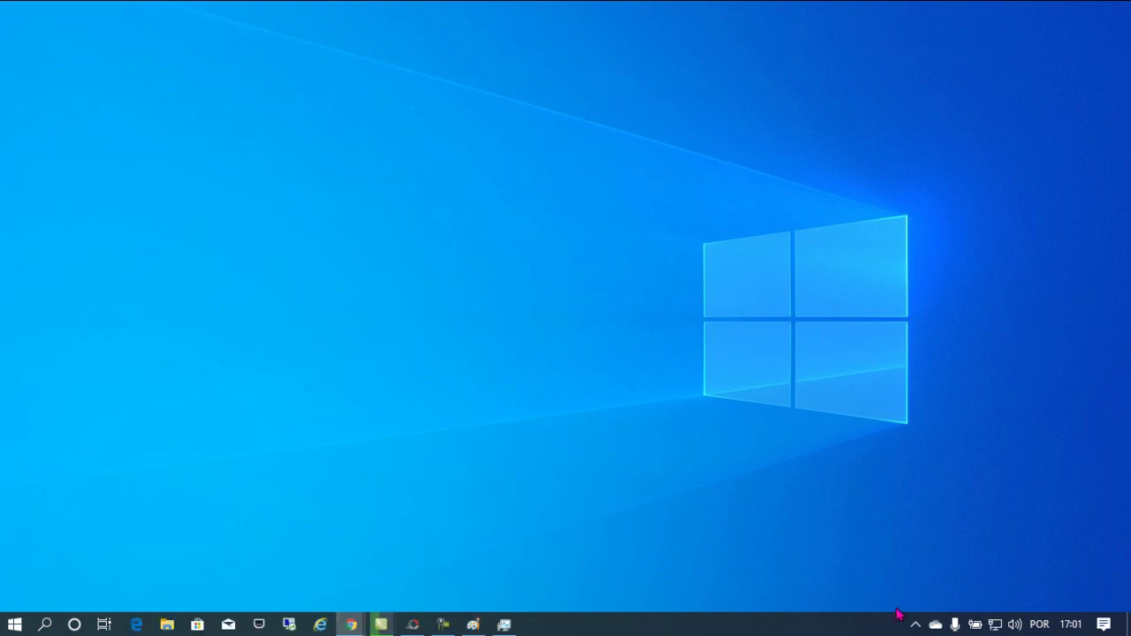
# Check the volume level again, view the Windows sound settings, and close them.
pyautogui.click(1019, 626)
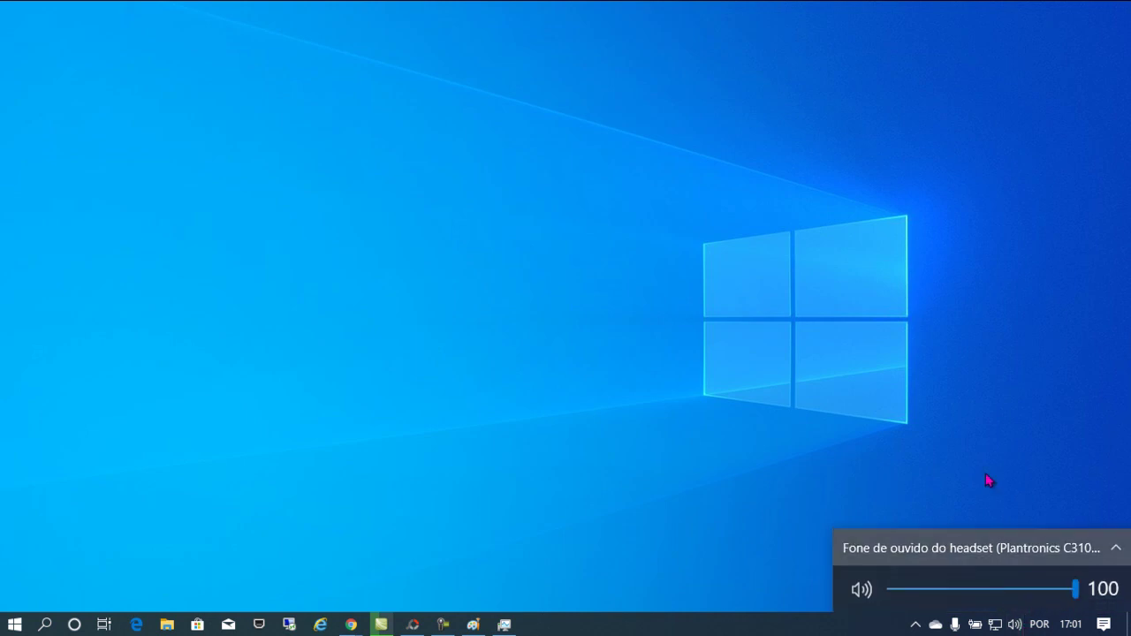
pyautogui.click(975, 408)
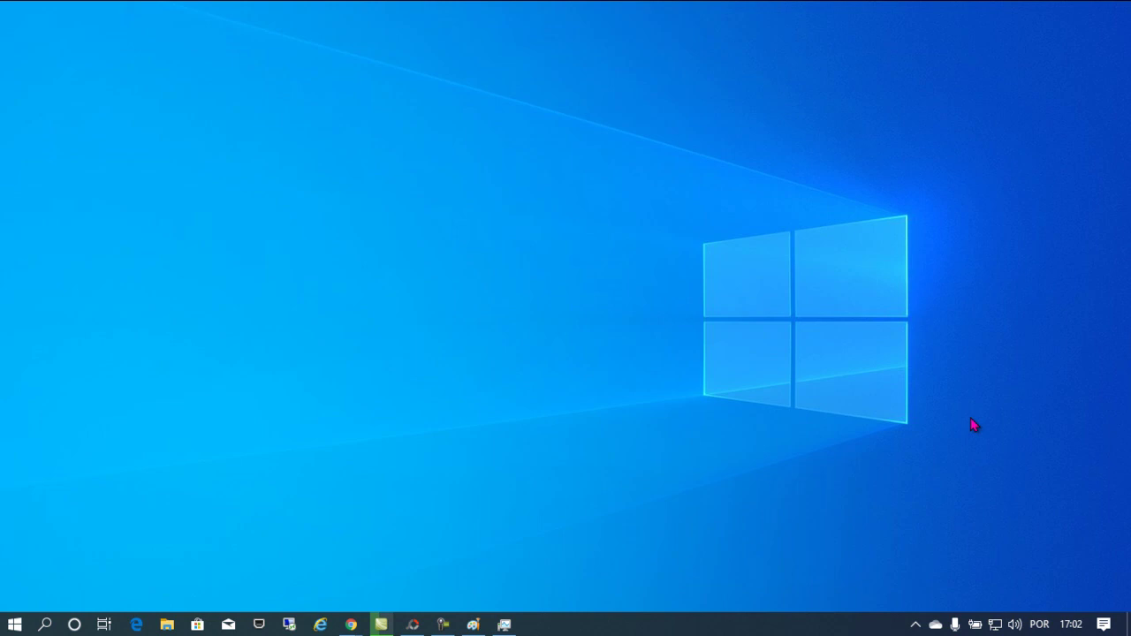
pyautogui.rightClick(1016, 625)
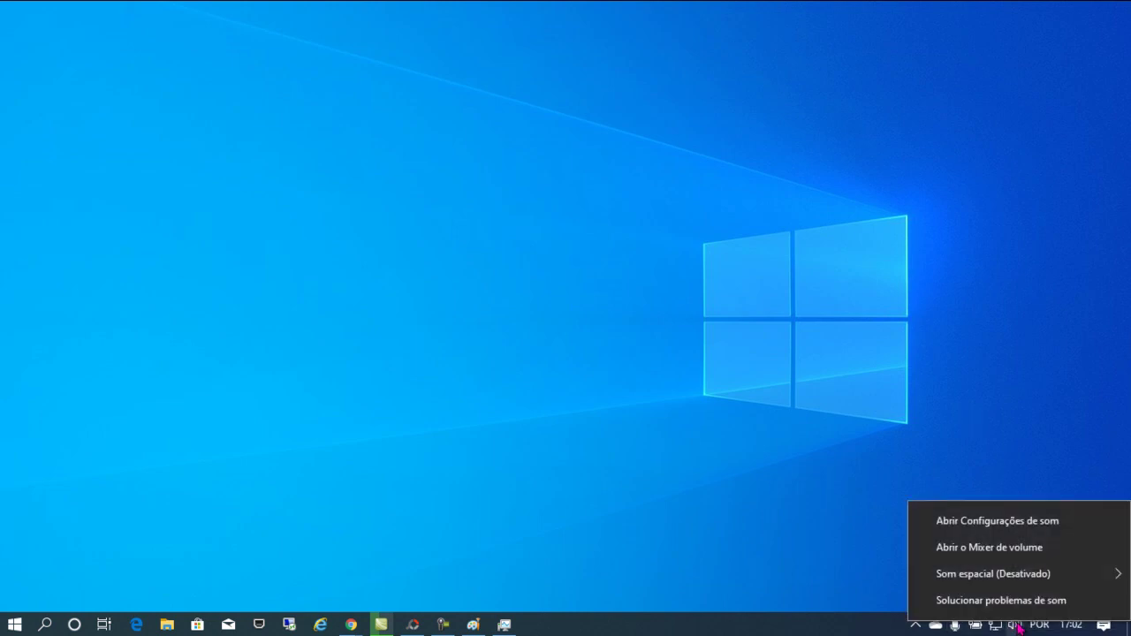
pyautogui.click(997, 521)
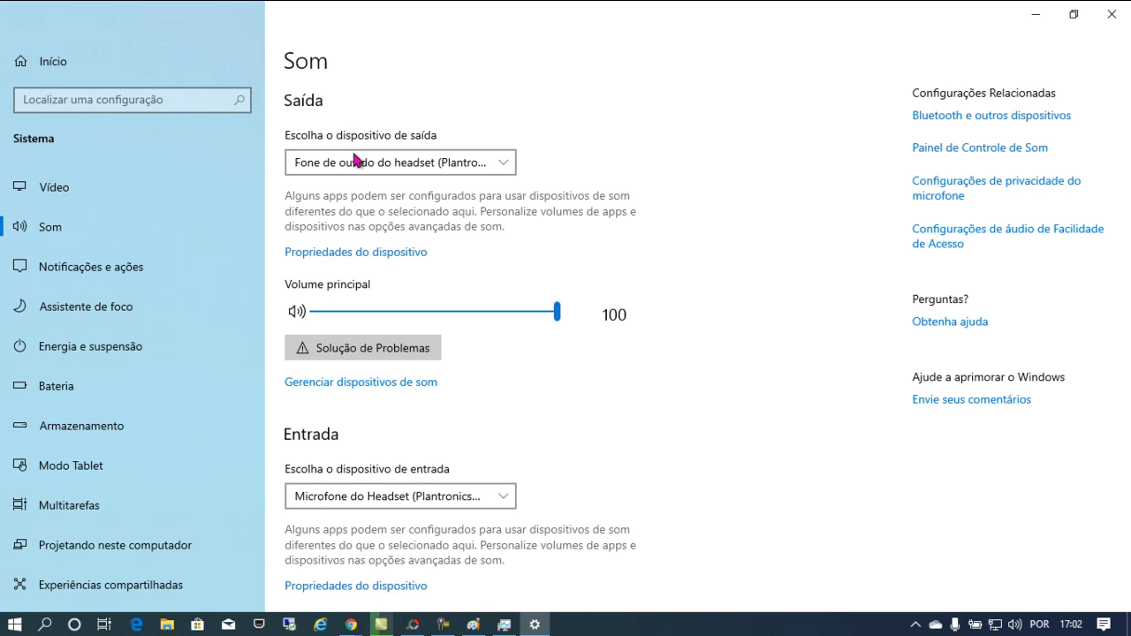
pyautogui.click(1112, 18)
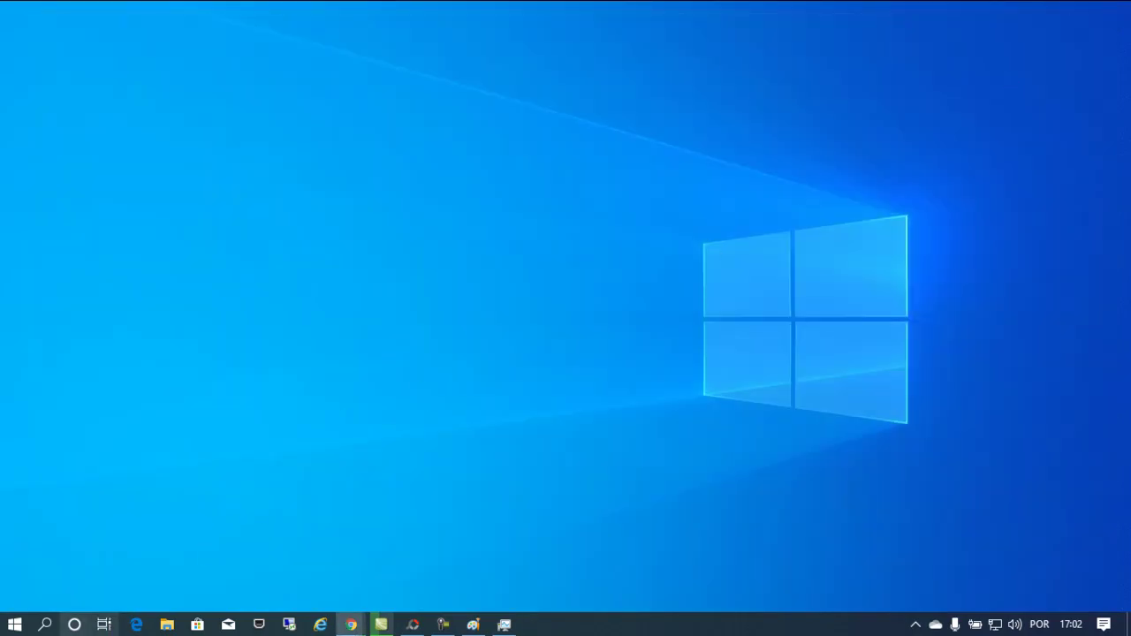
# Search Windows for "som" and open Configurações de som.
pyautogui.click(45, 625)
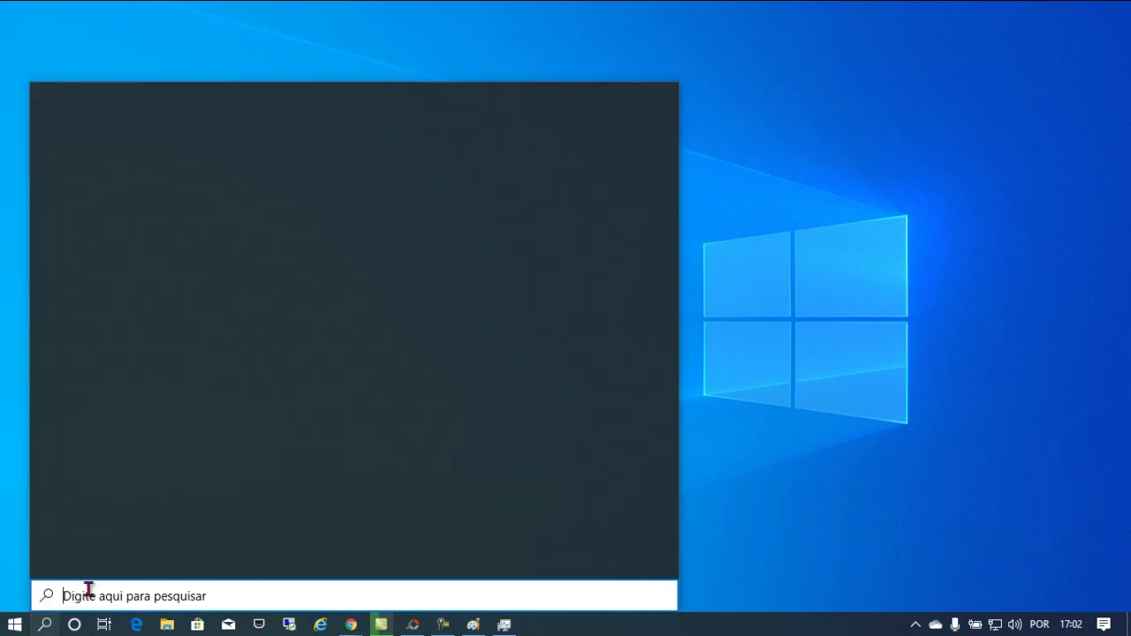
pyautogui.write('som')
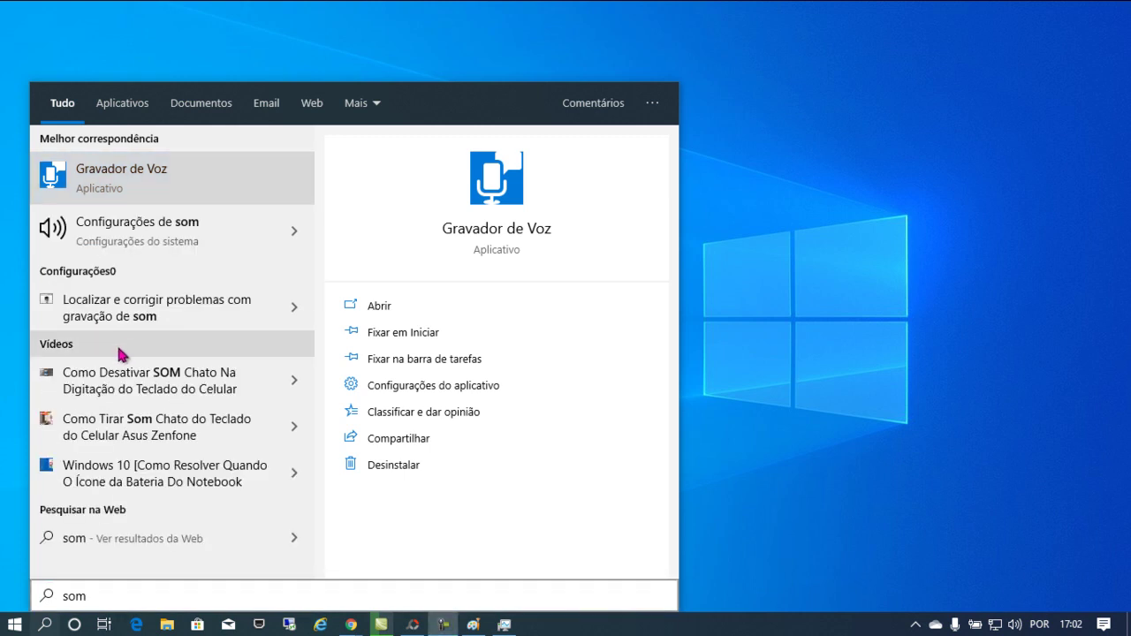
pyautogui.click(204, 235)
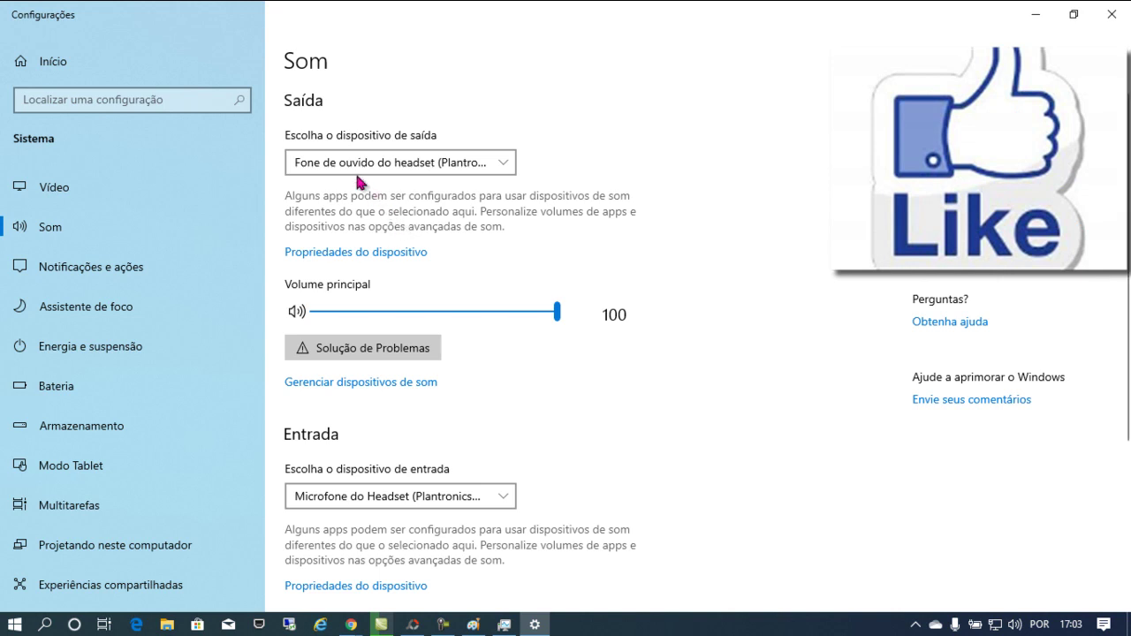
# Switch the output device to Alto-falantes (2- High Definition Audio Device) and back to Fone de ouvido do headset (Plantronics C310-M).
pyautogui.click(493, 167)
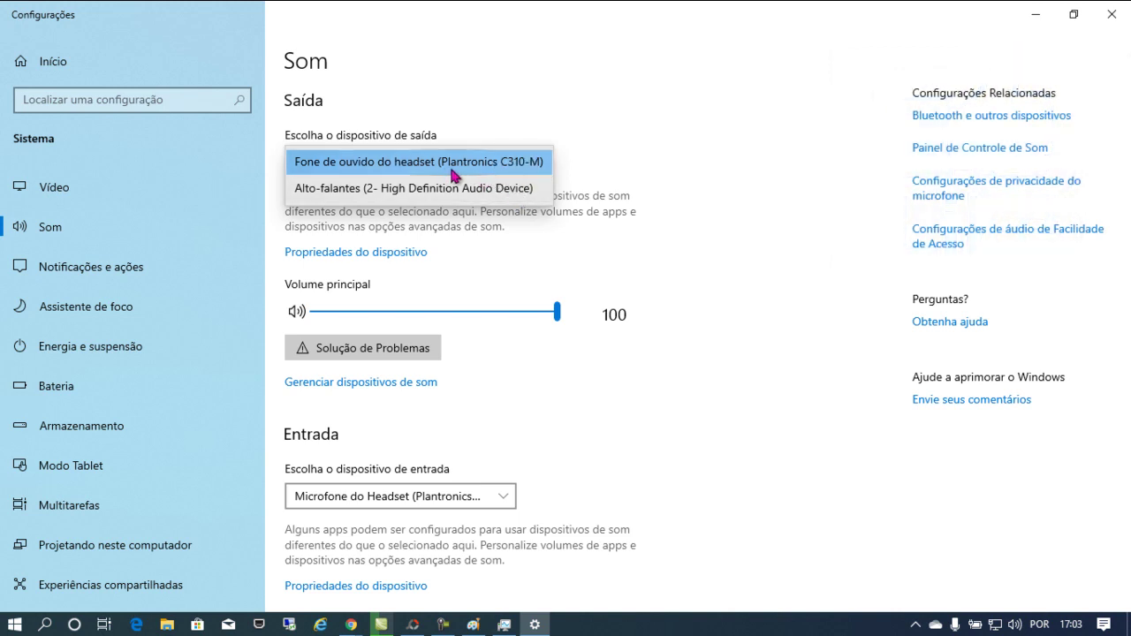
pyautogui.click(495, 191)
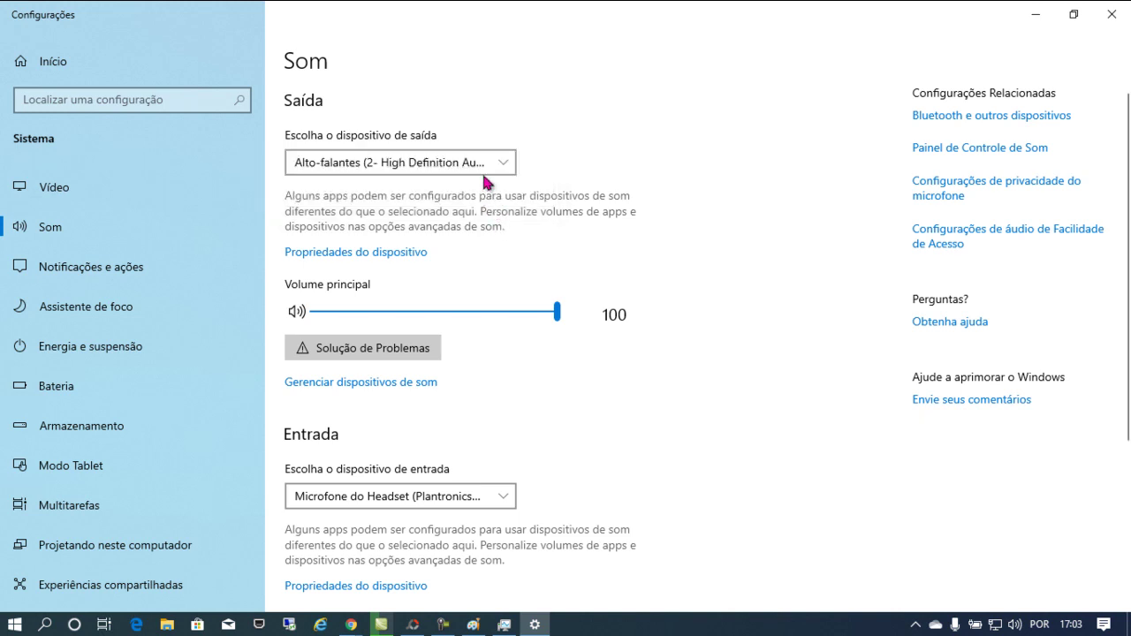
pyautogui.click(485, 167)
pyautogui.click(484, 142)
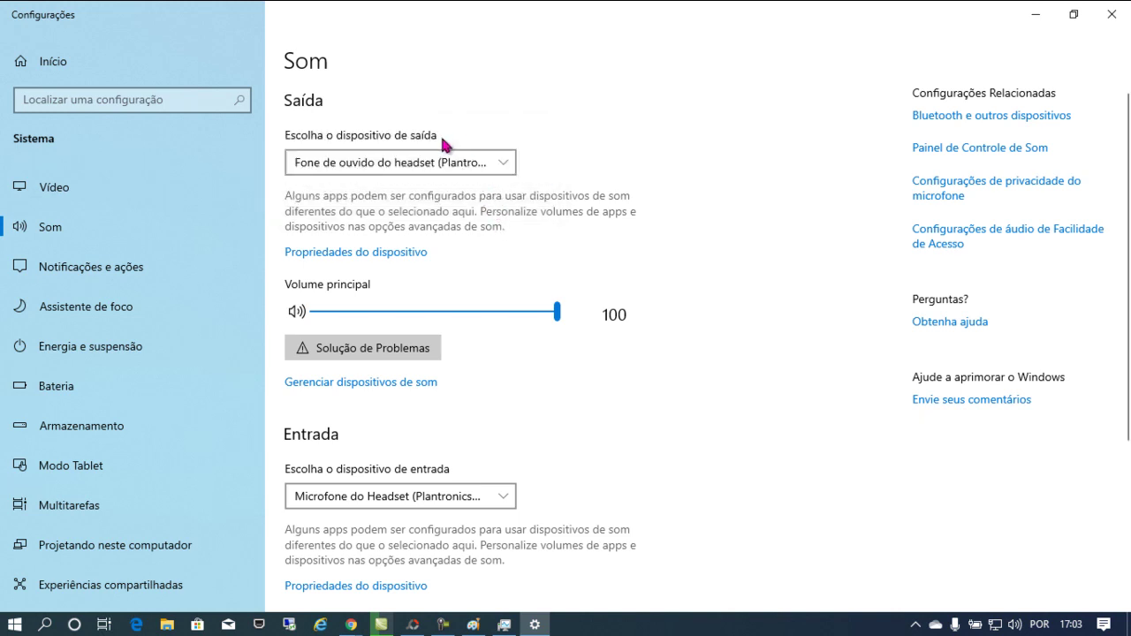
# View the available sound input devices, leaving the current microphone selected.
pyautogui.scroll(-3, 499, 227)
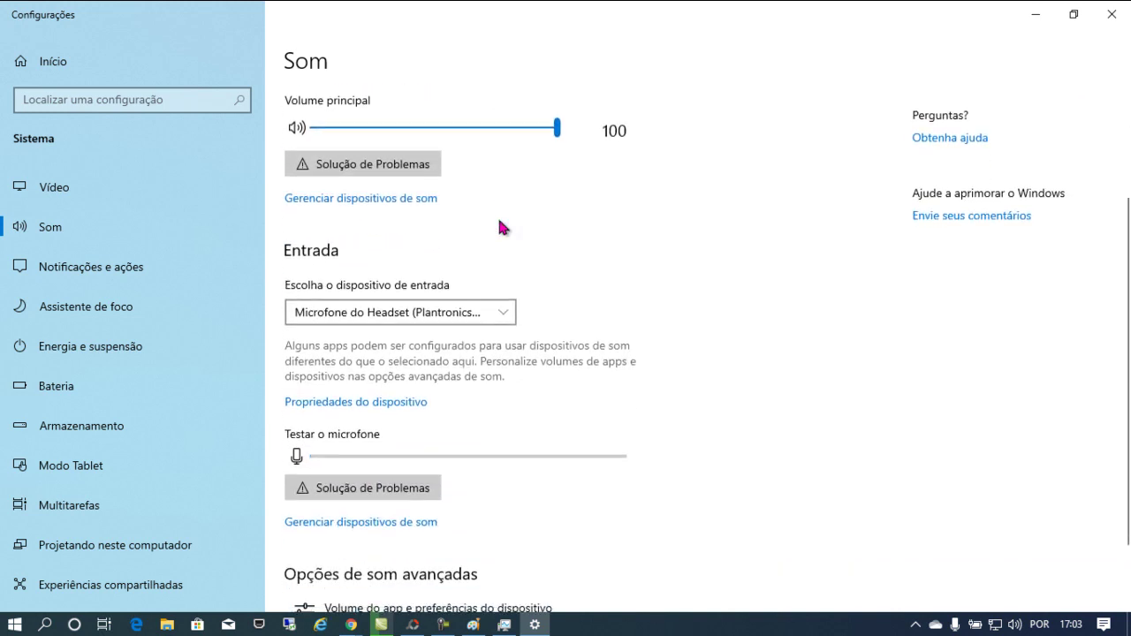
pyautogui.click(504, 315)
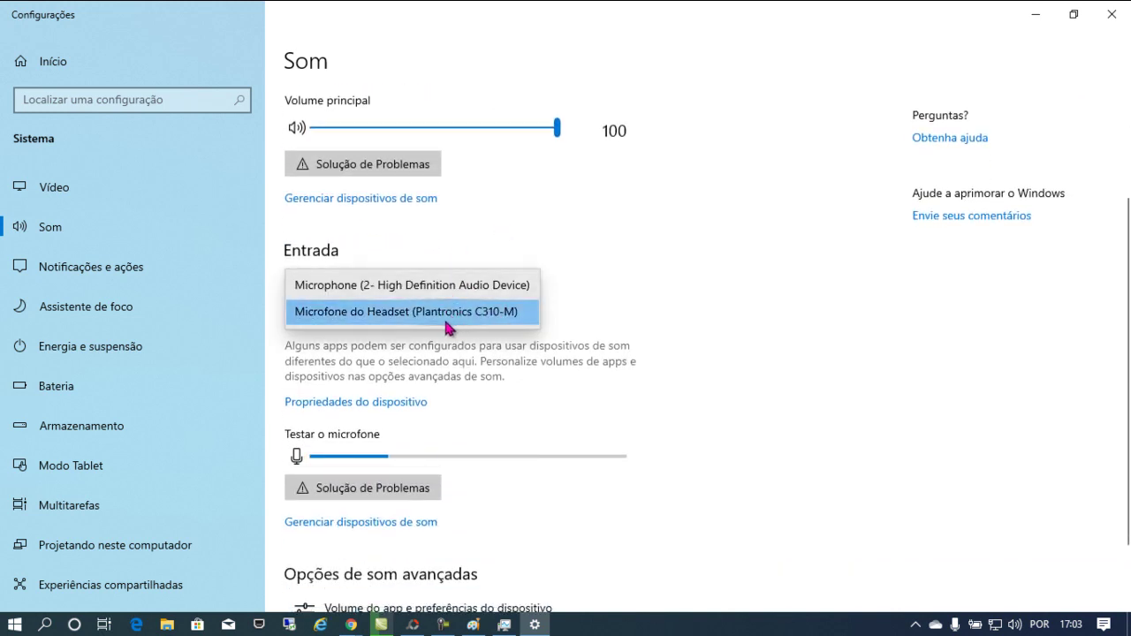
pyautogui.click(624, 315)
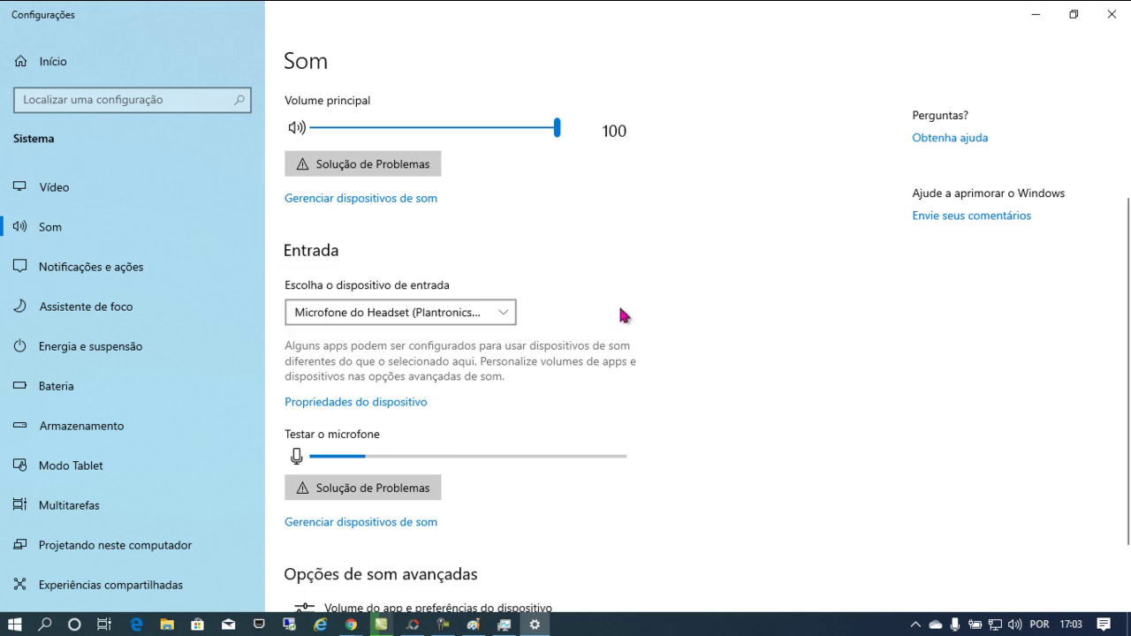
# Review Volume do app e preferências do dispositivo, return to the sound settings, and close the window.
pyautogui.scroll(-2, 595, 305)
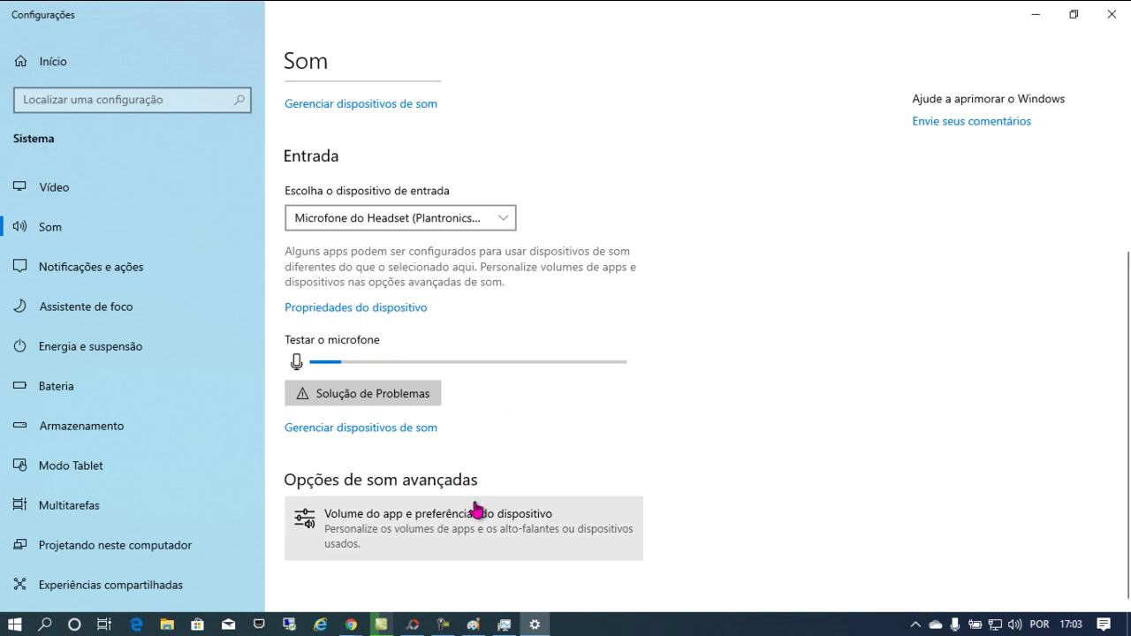
pyautogui.click(451, 522)
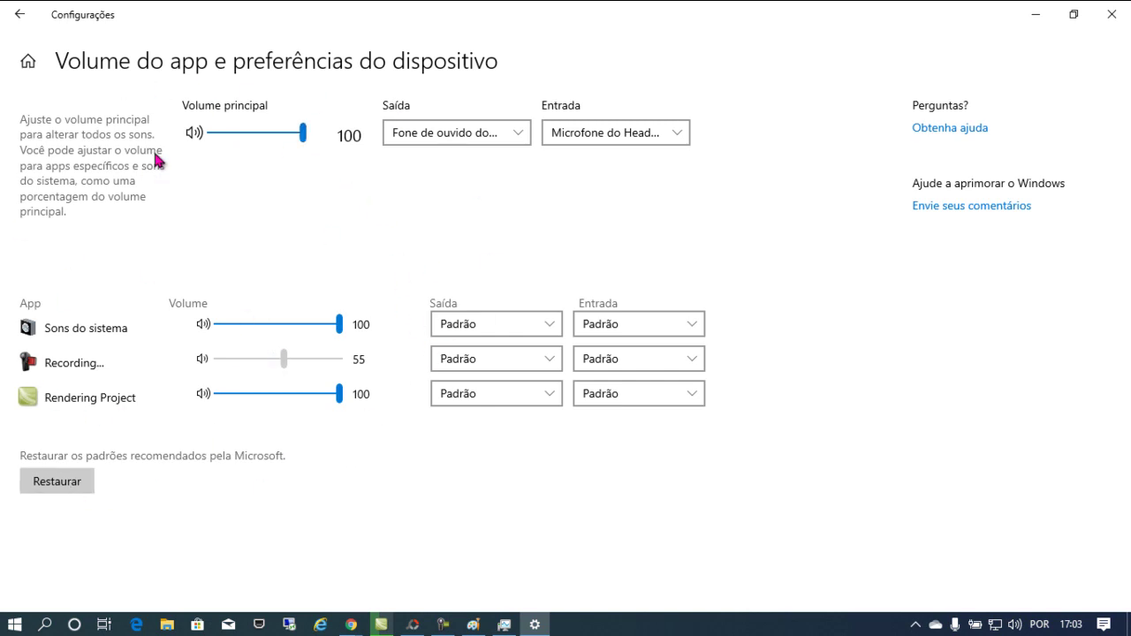
pyautogui.click(24, 15)
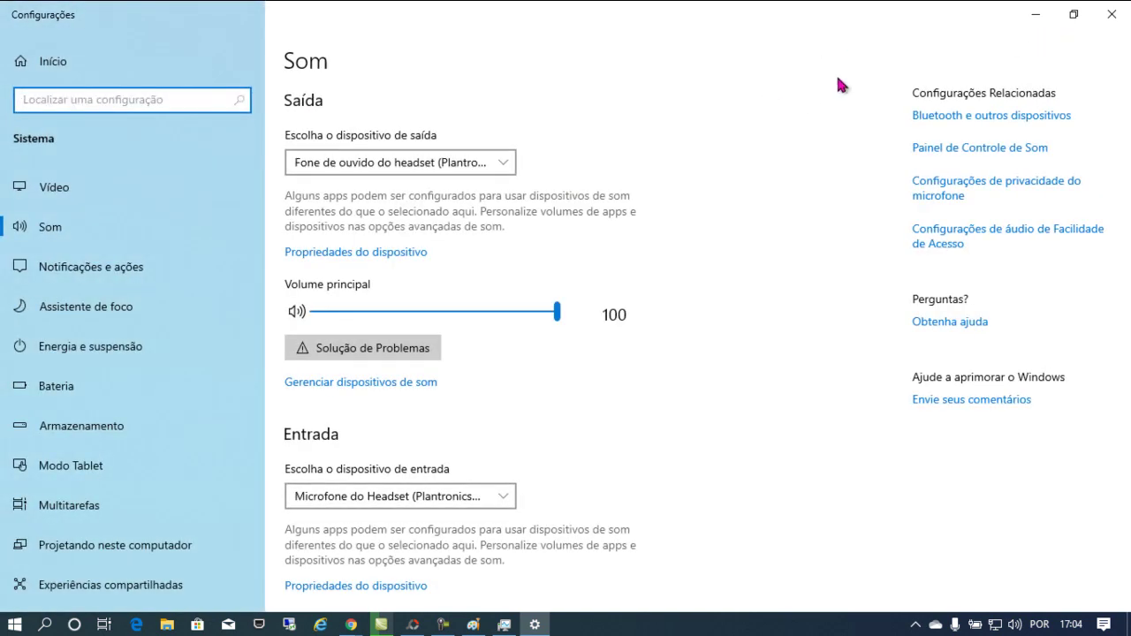
pyautogui.click(1111, 14)
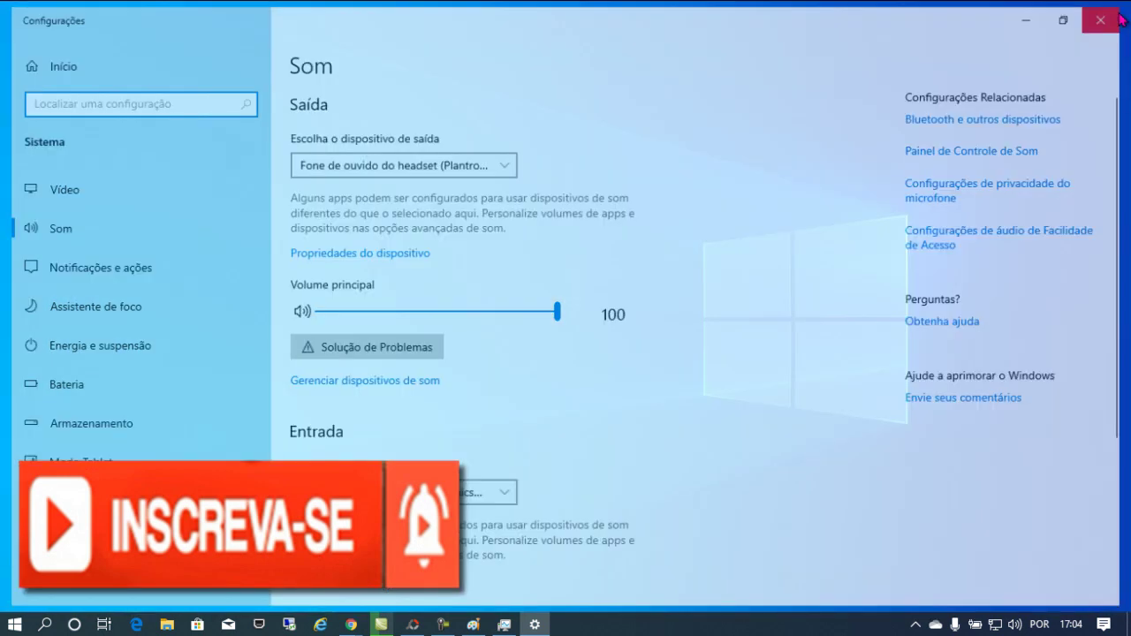
# Search Windows for "painel de controle" and open Painel de Controle.
pyautogui.click(45, 624)
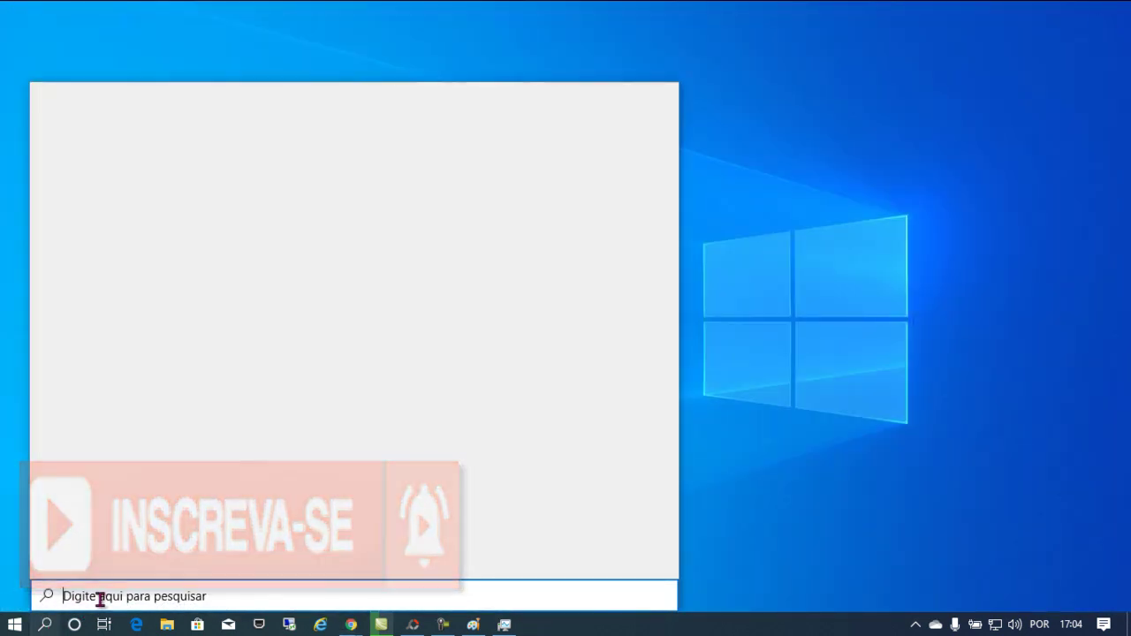
pyautogui.write('paie')
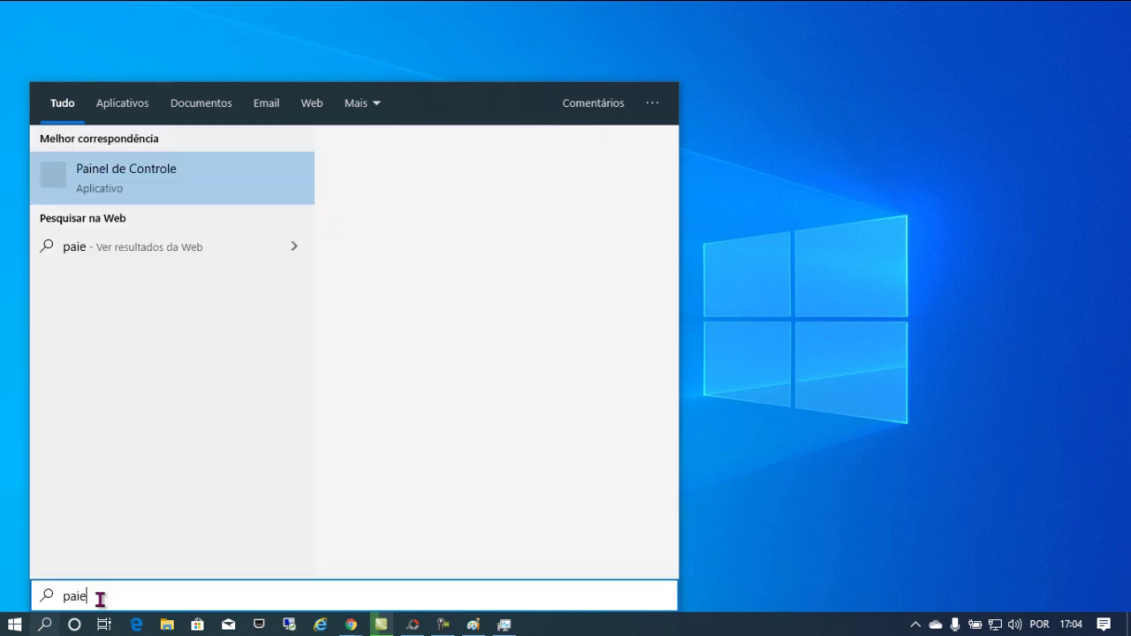
pyautogui.press('BackSpace')
pyautogui.write('nl')
pyautogui.press('BackSpace')
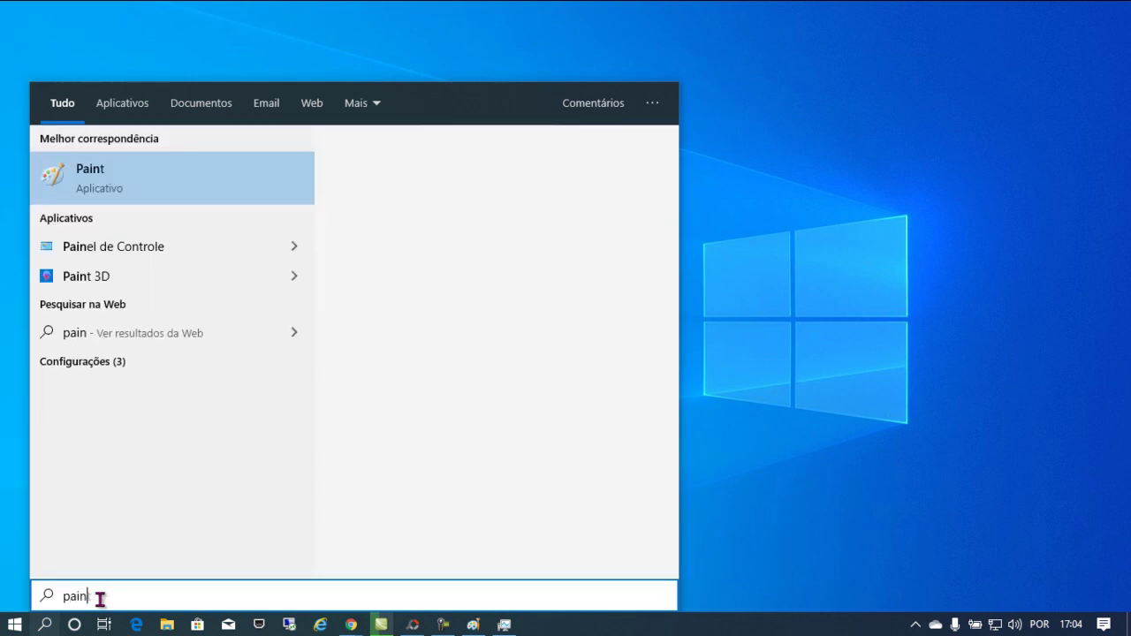
pyautogui.write('el de con')
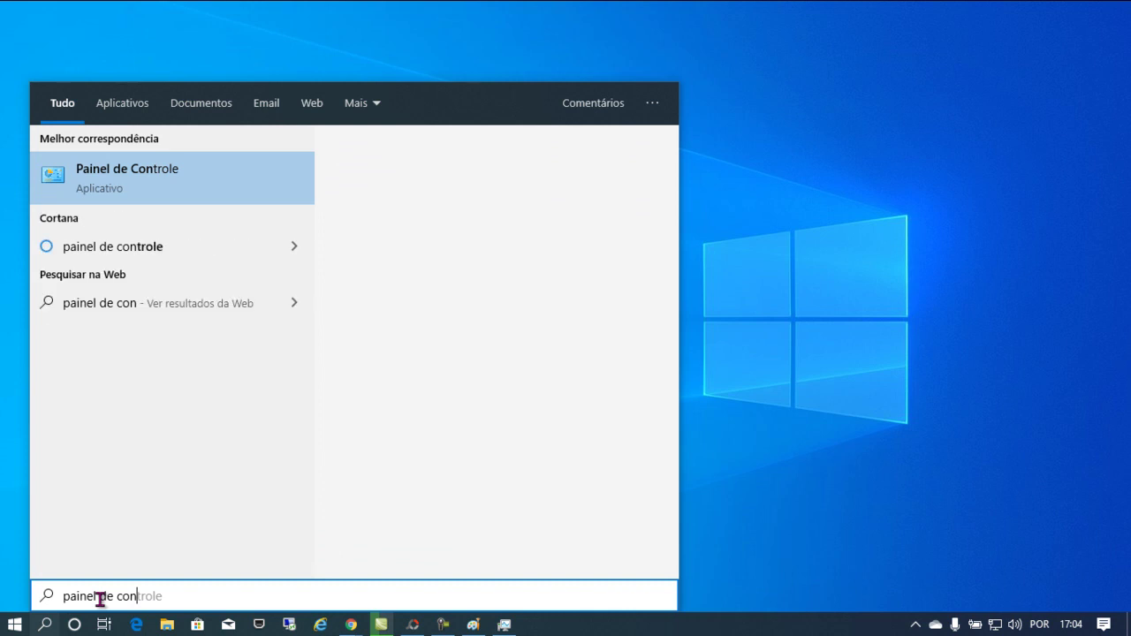
pyautogui.write('trole')
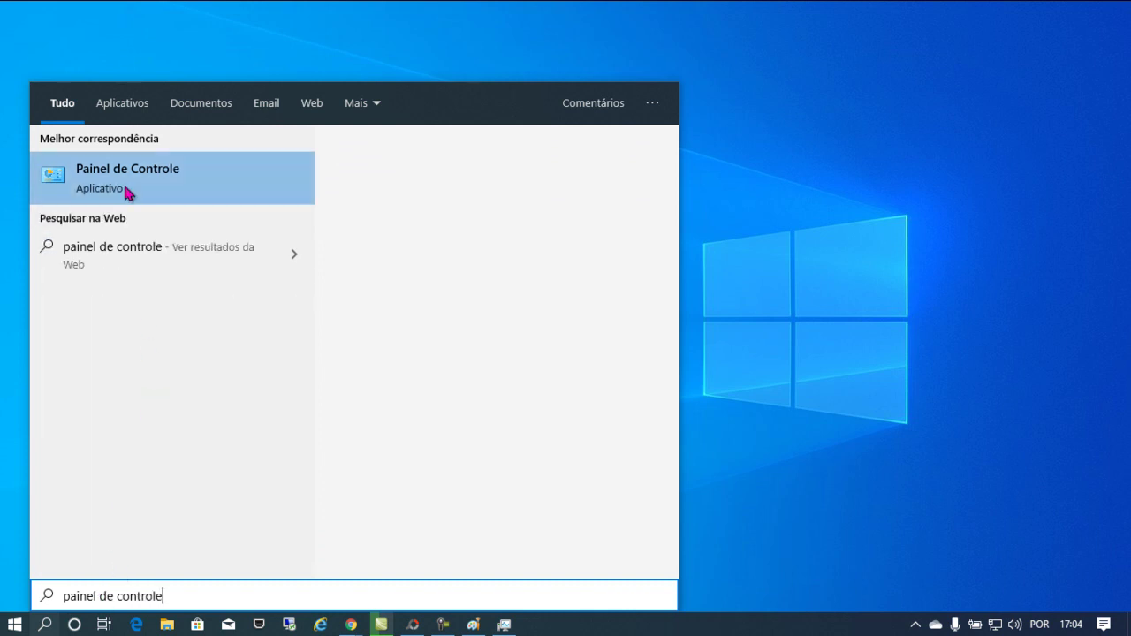
pyautogui.click(162, 188)
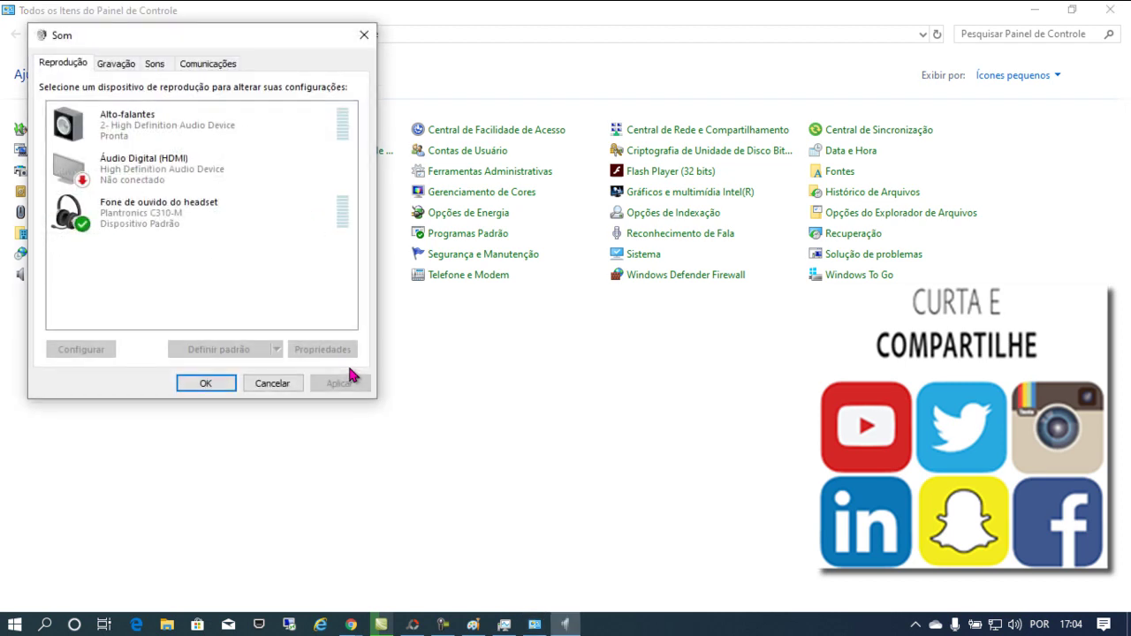
# Open the properties of Fone de ouvido do headset and review its Níveis, Enhancements and Avançado settings.
pyautogui.click(202, 225)
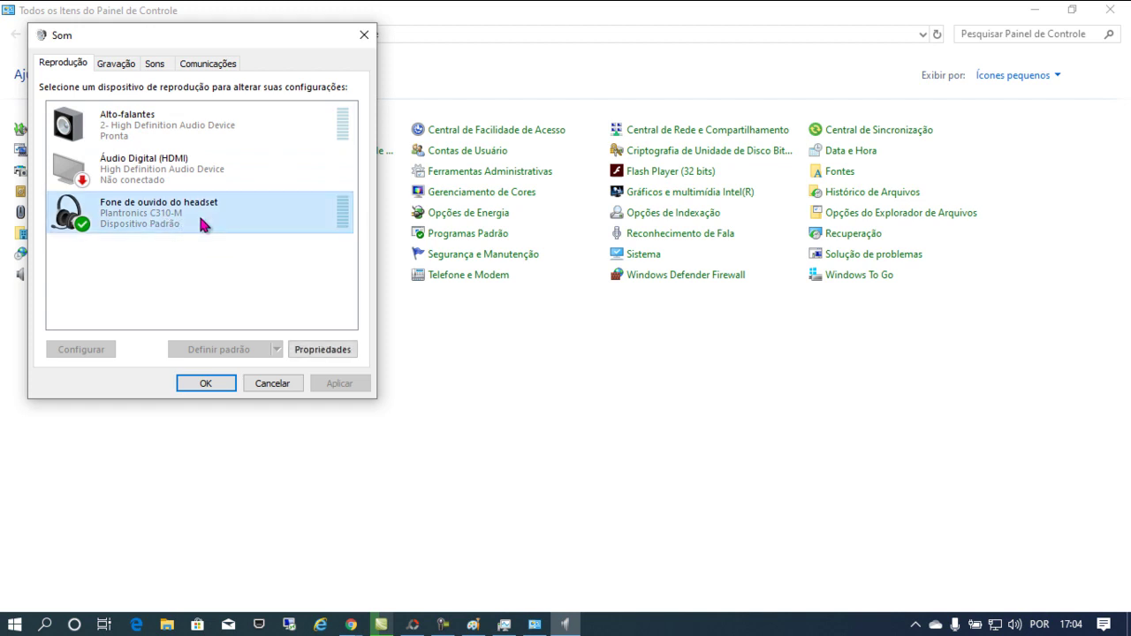
pyautogui.click(341, 352)
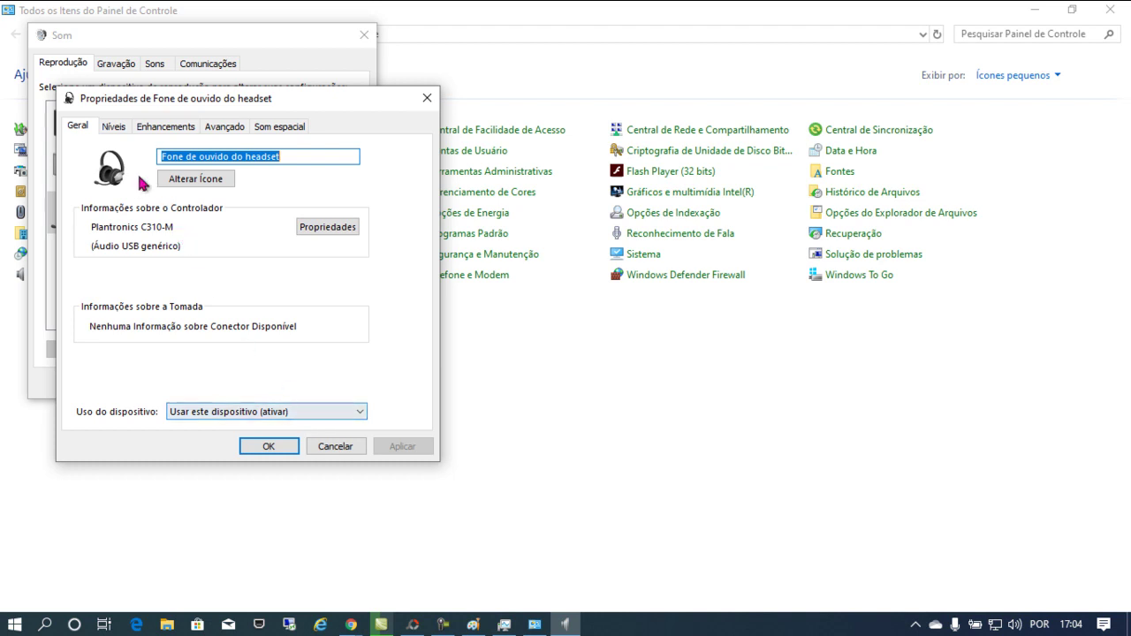
pyautogui.click(114, 126)
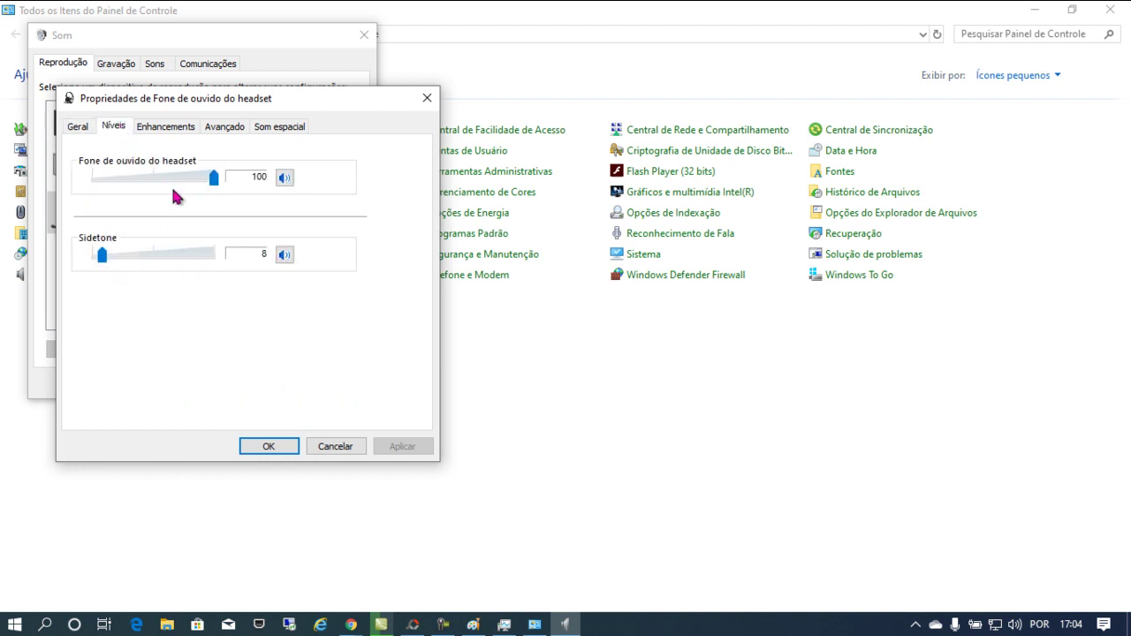
pyautogui.click(167, 128)
pyautogui.click(235, 129)
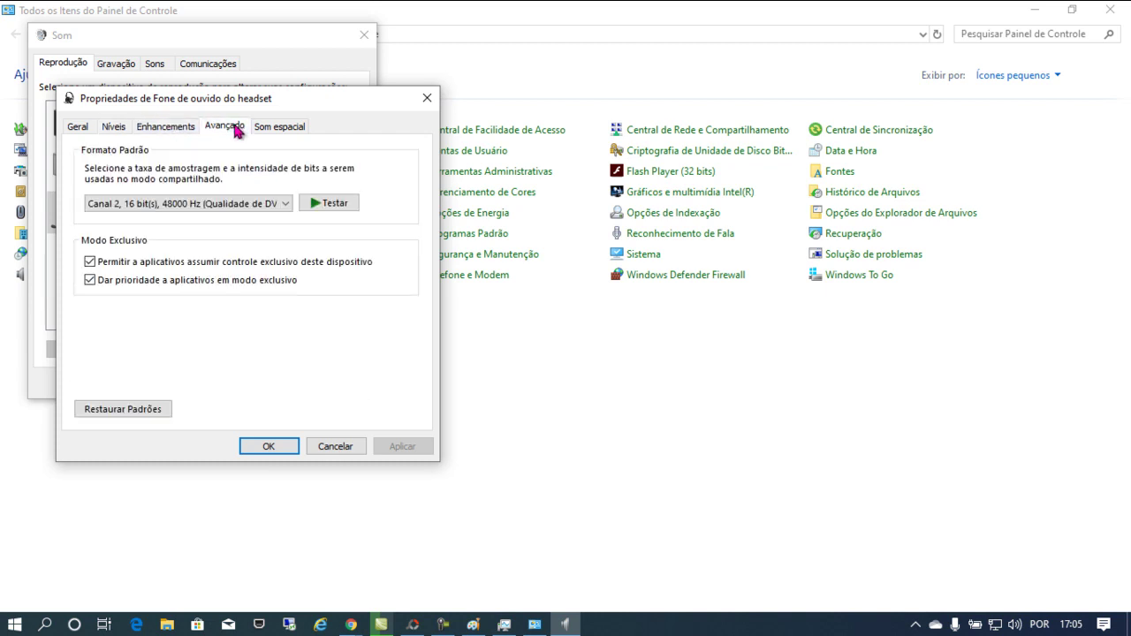
# Try the headset's default format at 16 bits, 44100 Hz (Qualidade de CD), followed by 32000 Hz (Qualidade de Rádio).
pyautogui.click(288, 205)
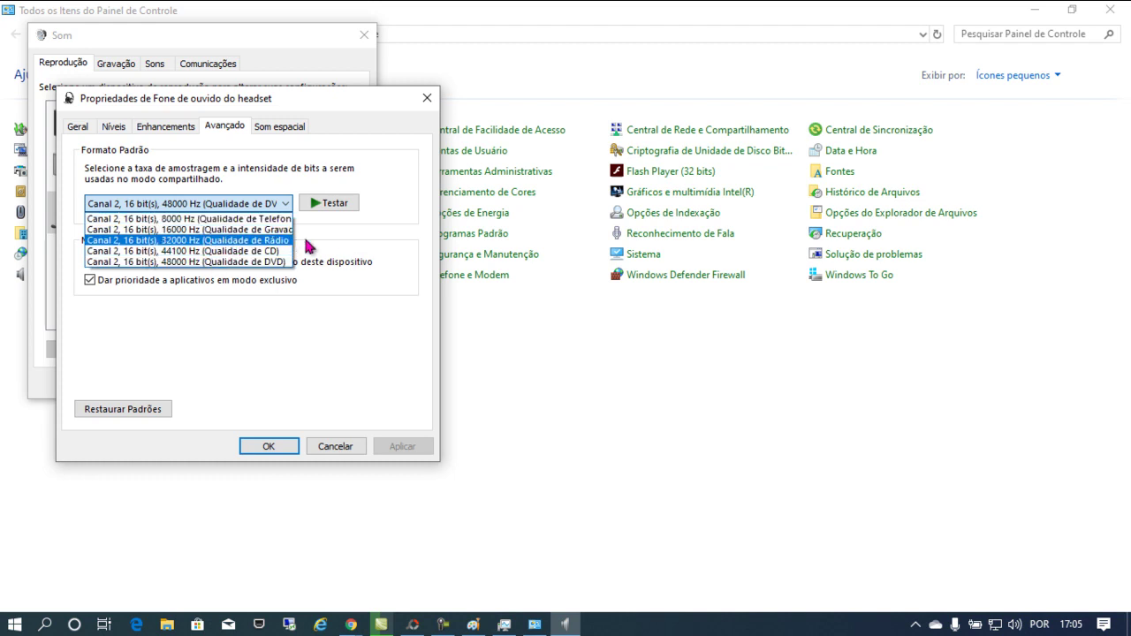
pyautogui.click(376, 282)
pyautogui.click(283, 205)
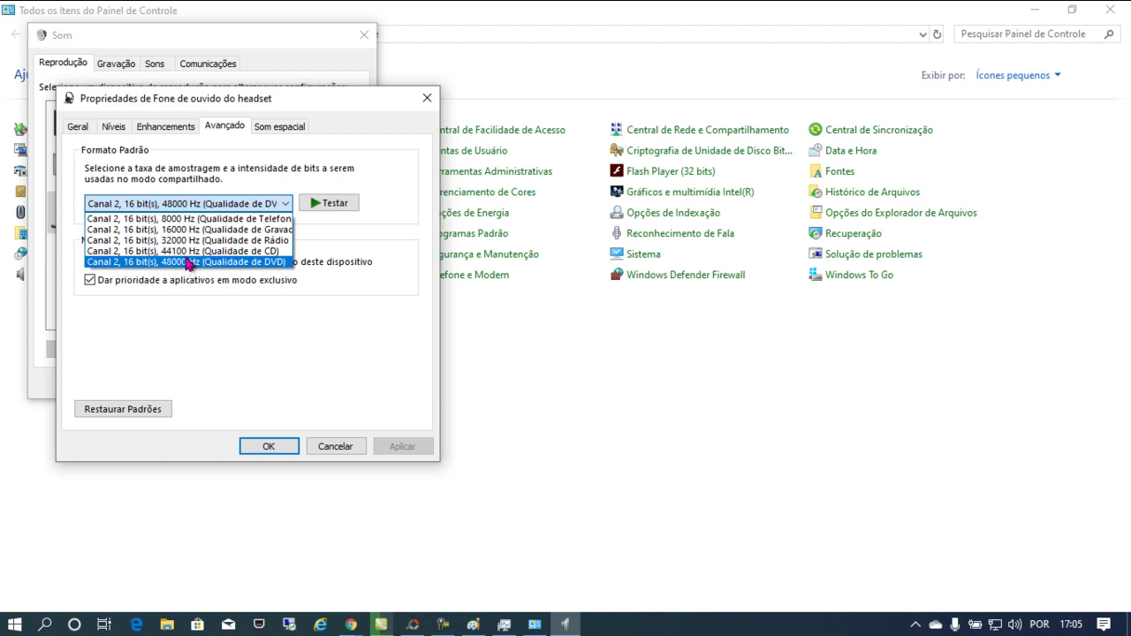
pyautogui.click(187, 251)
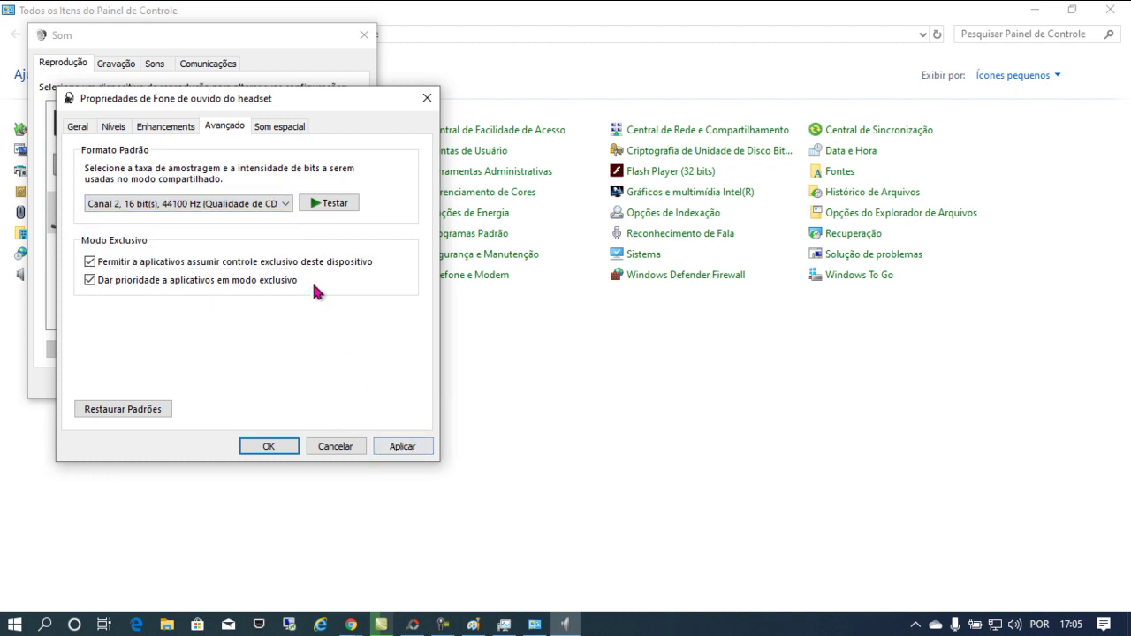
pyautogui.click(293, 206)
pyautogui.click(250, 245)
pyautogui.click(402, 446)
pyautogui.click(284, 204)
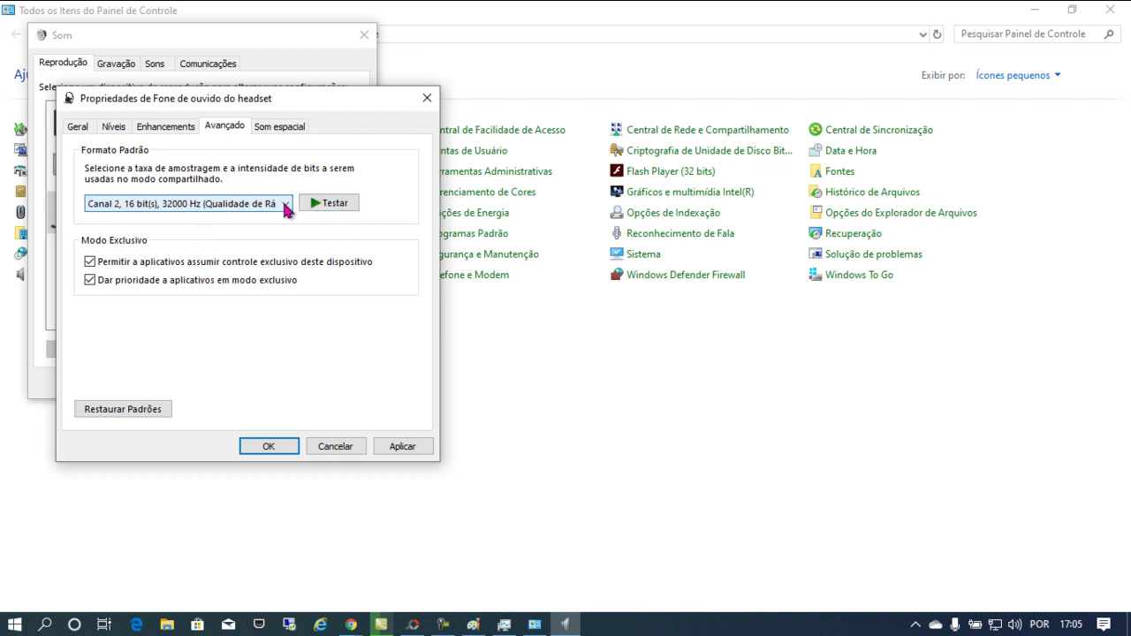
pyautogui.click(193, 326)
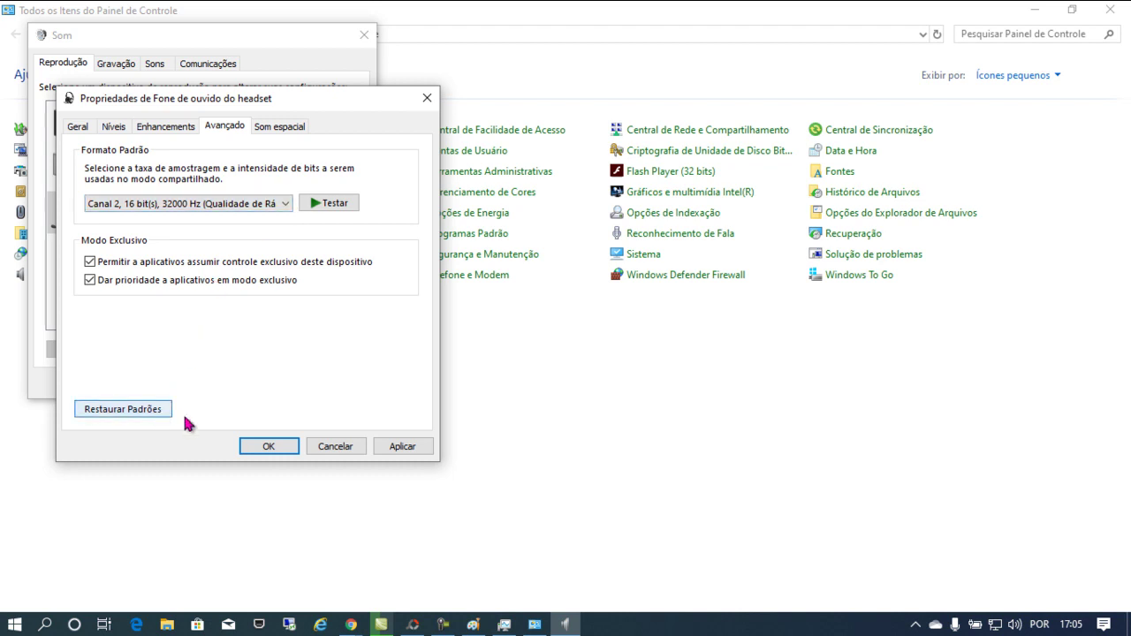
# Close the headset properties, the Som dialog and Painel de Controle.
pyautogui.click(427, 99)
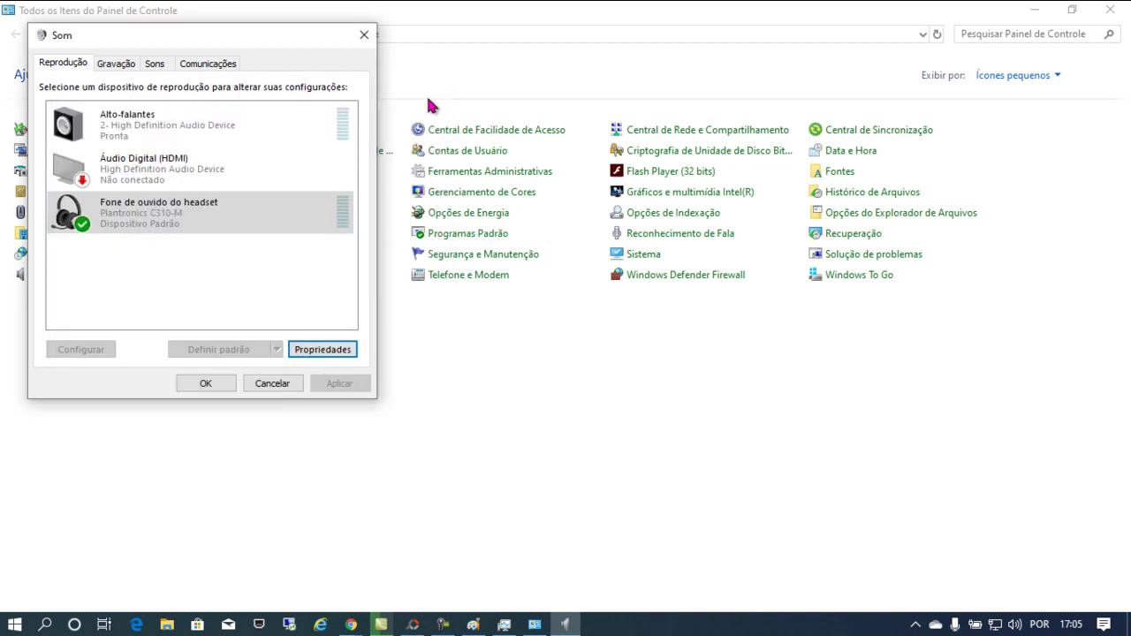
pyautogui.click(365, 36)
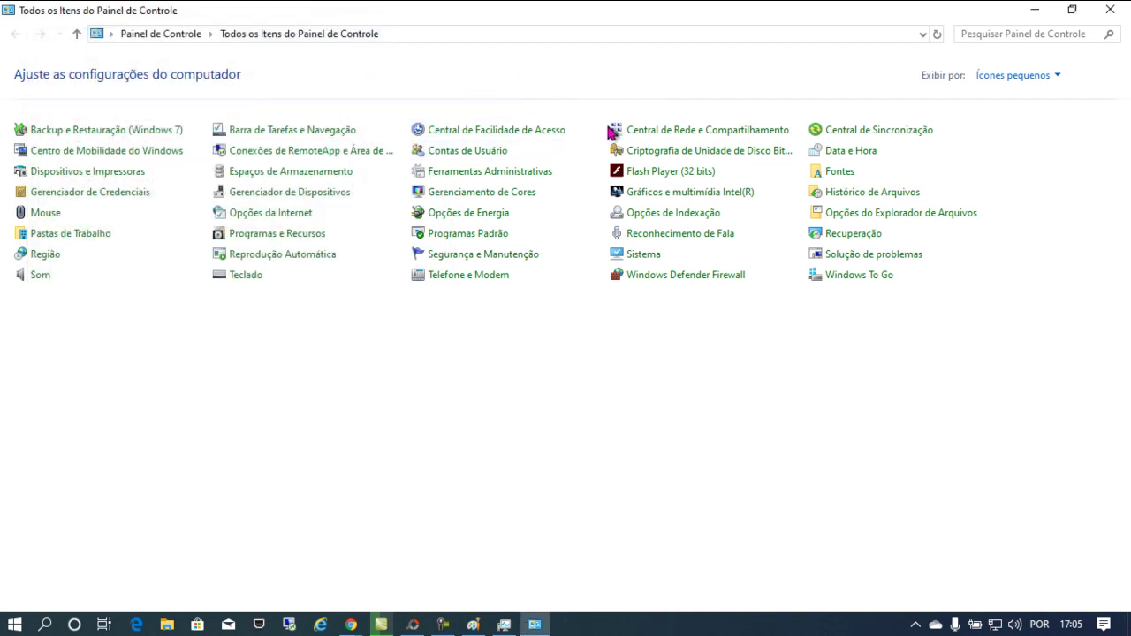
pyautogui.click(1111, 10)
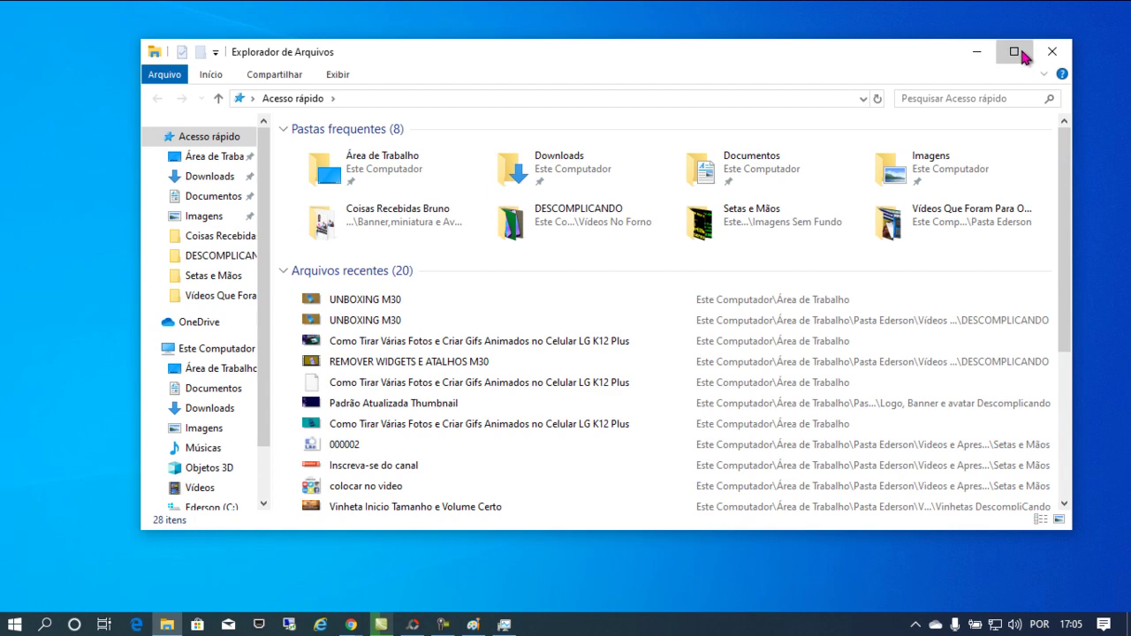
# Maximize Explorador de Arquivos, open the properties of Este Computador, and launch Gerenciador de Dispositivos.
pyautogui.click(1016, 53)
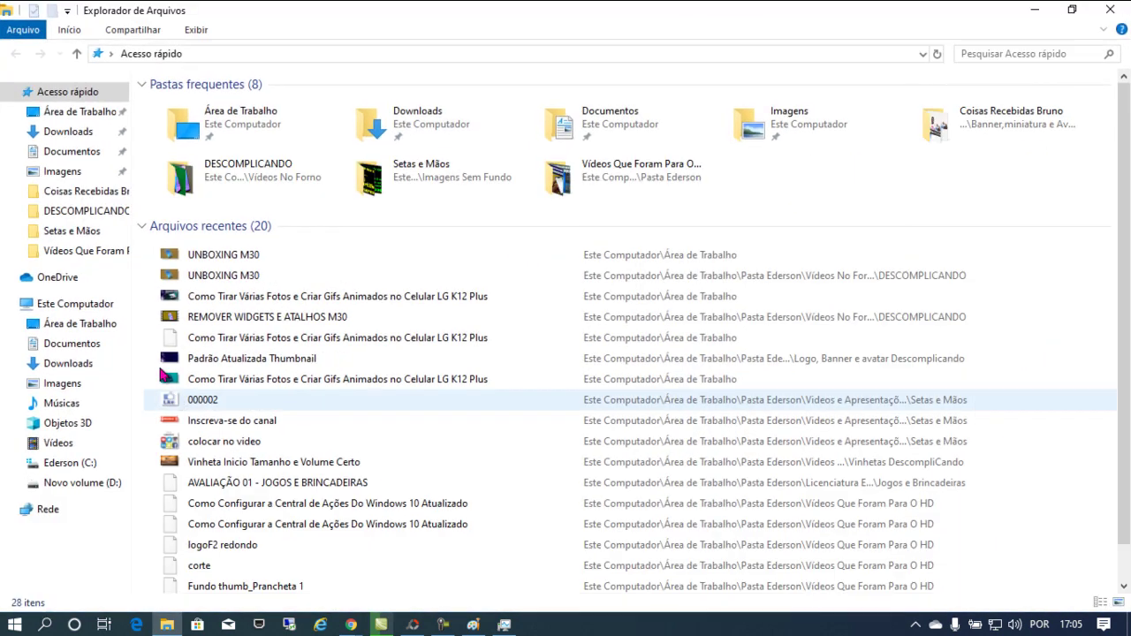
pyautogui.rightClick(104, 311)
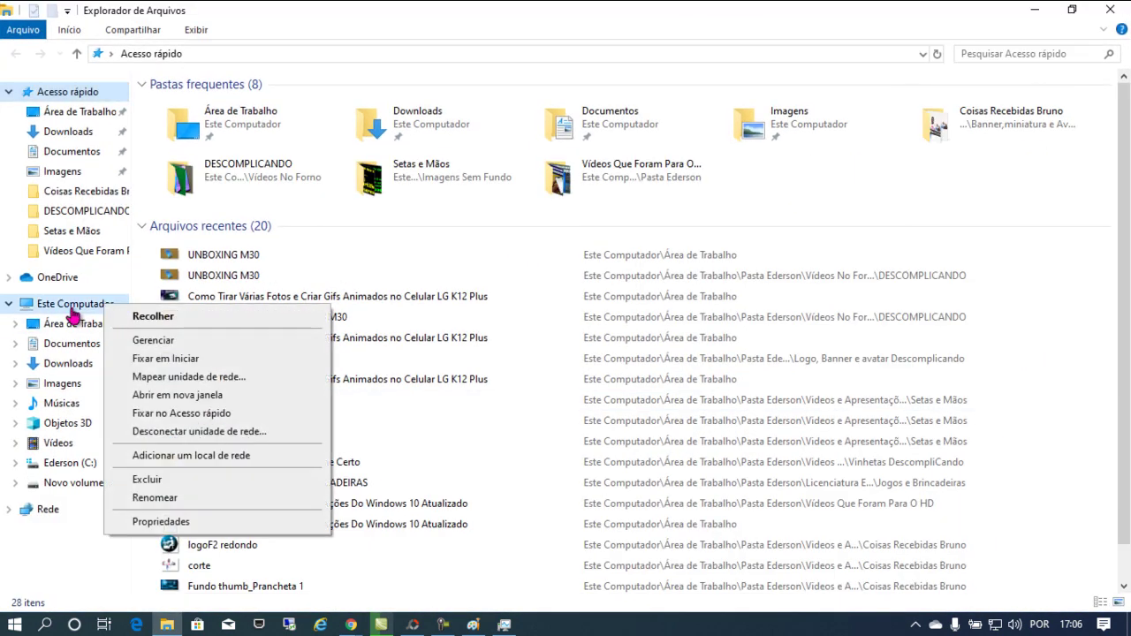
pyautogui.click(181, 522)
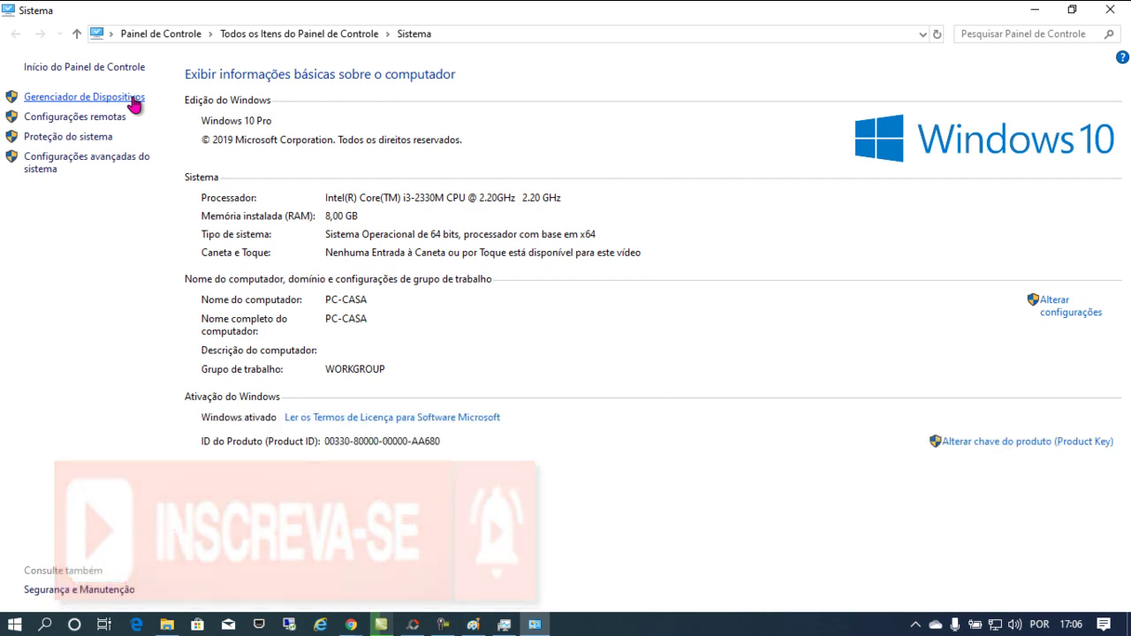
pyautogui.click(134, 99)
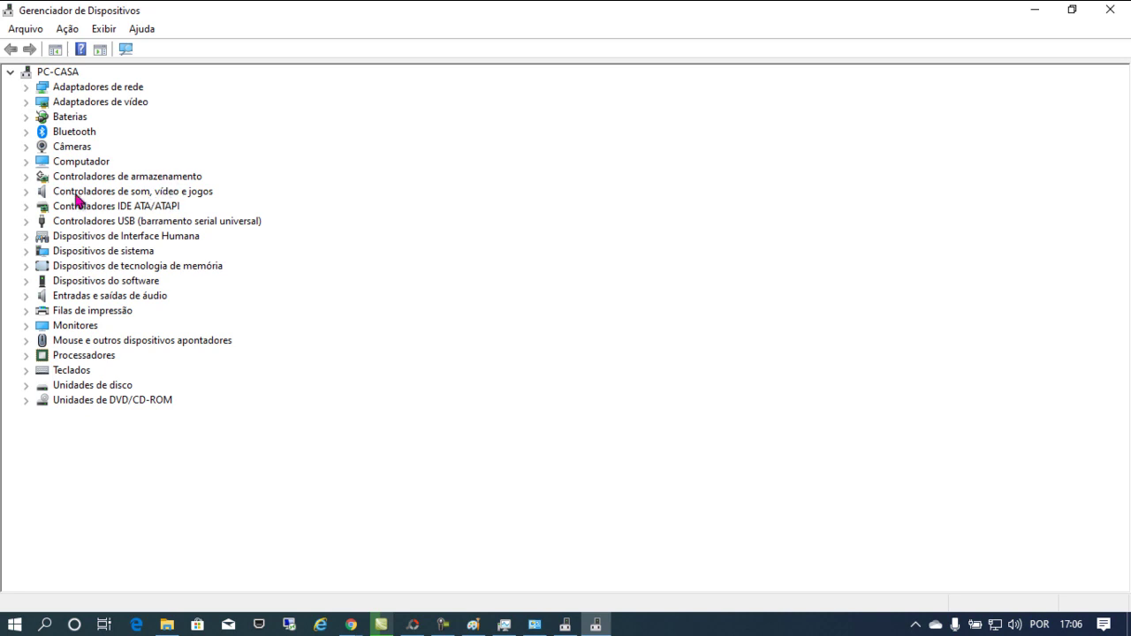
# Expand Controladores de som, vídeo e jogos and view the driver information in the Plantronics C310-M properties.
pyautogui.click(25, 193)
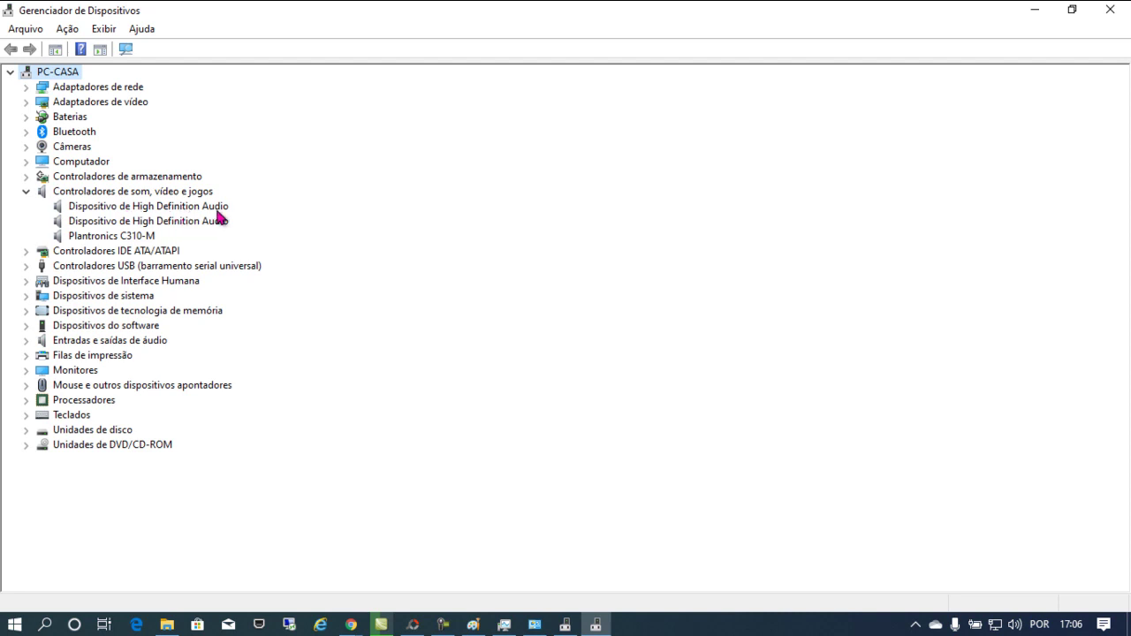
pyautogui.click(139, 239)
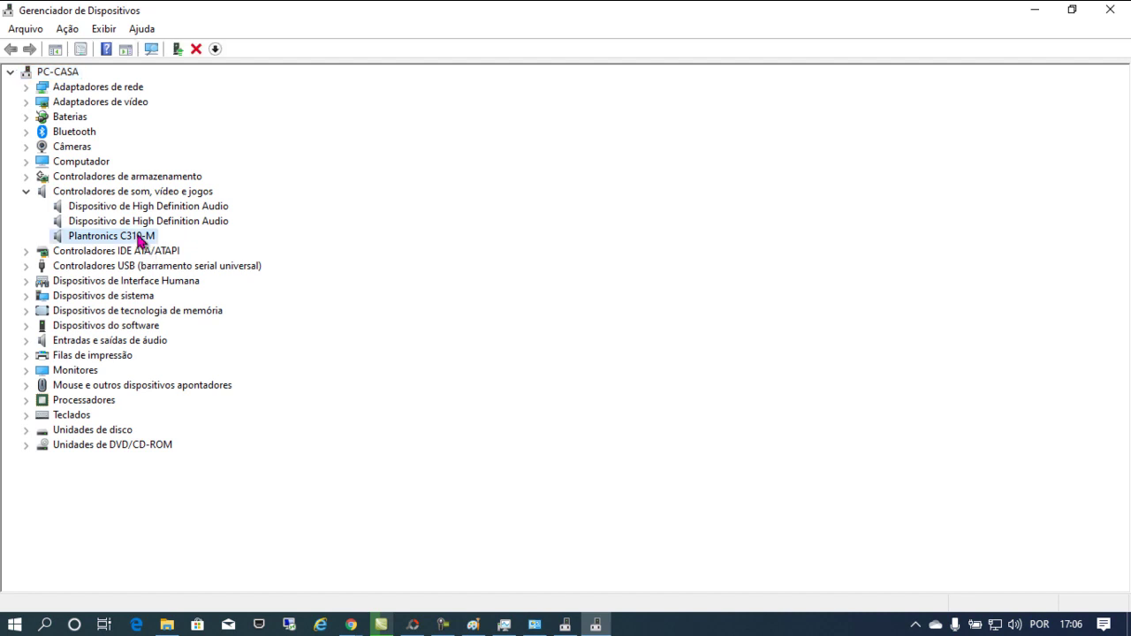
pyautogui.rightClick(140, 239)
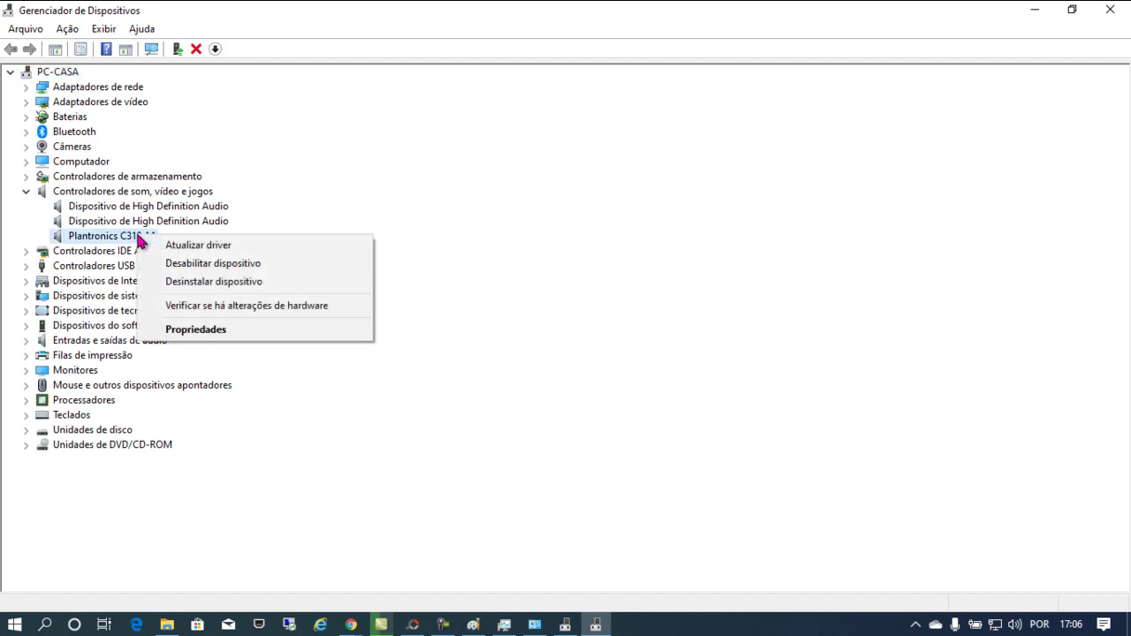
pyautogui.click(202, 330)
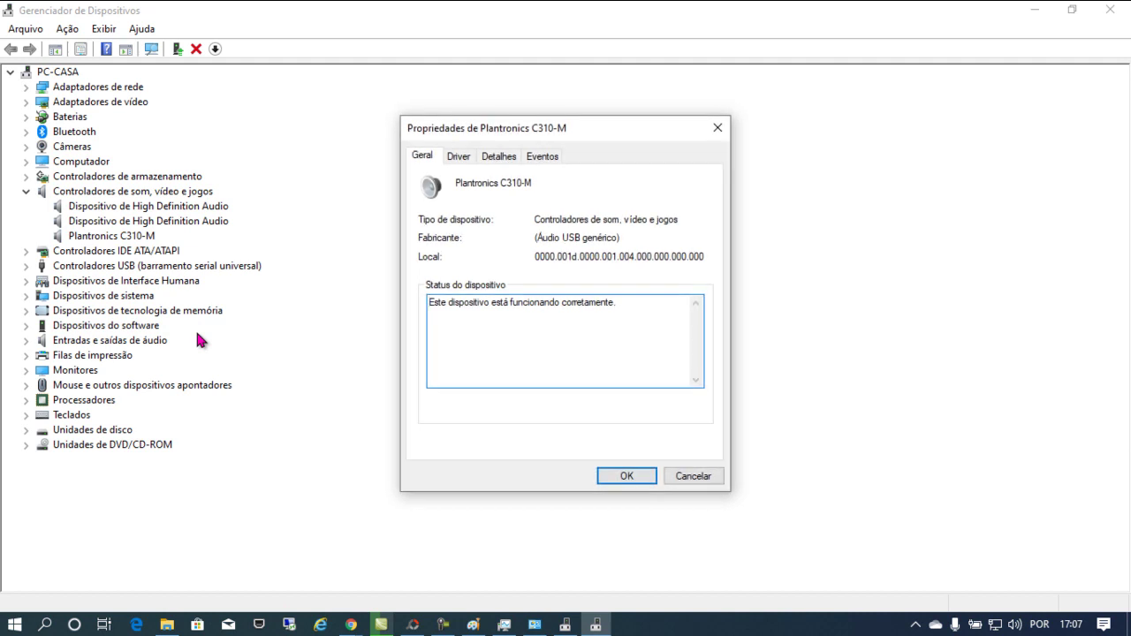
pyautogui.click(460, 159)
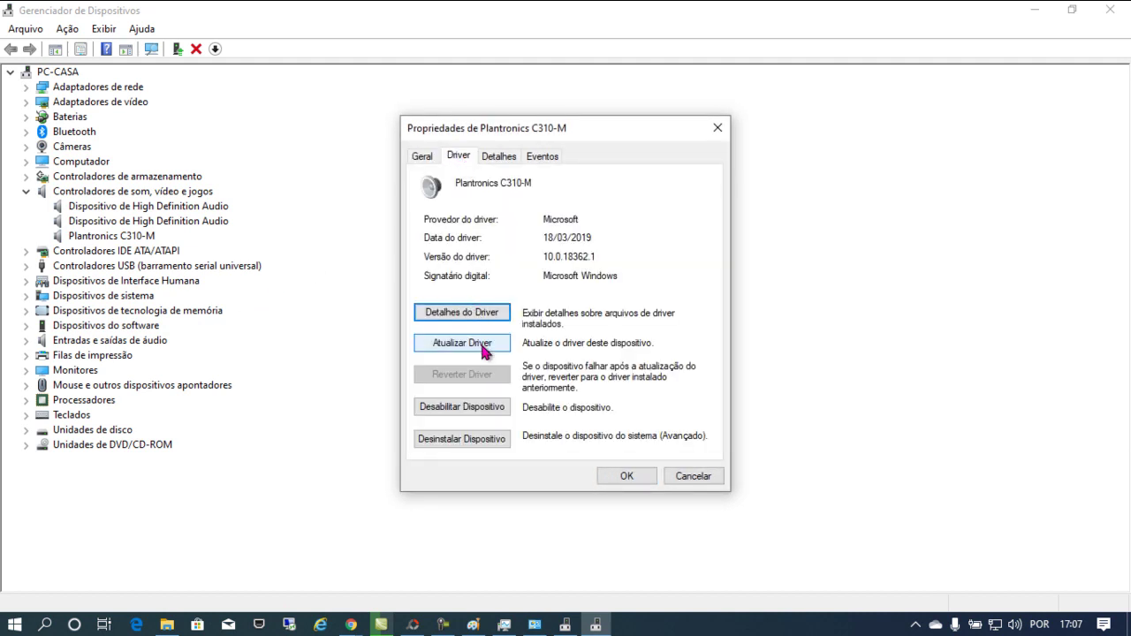
# Review the driver update and device uninstall options for Plantronics C310-M, cancel both, and close its properties.
pyautogui.click(484, 350)
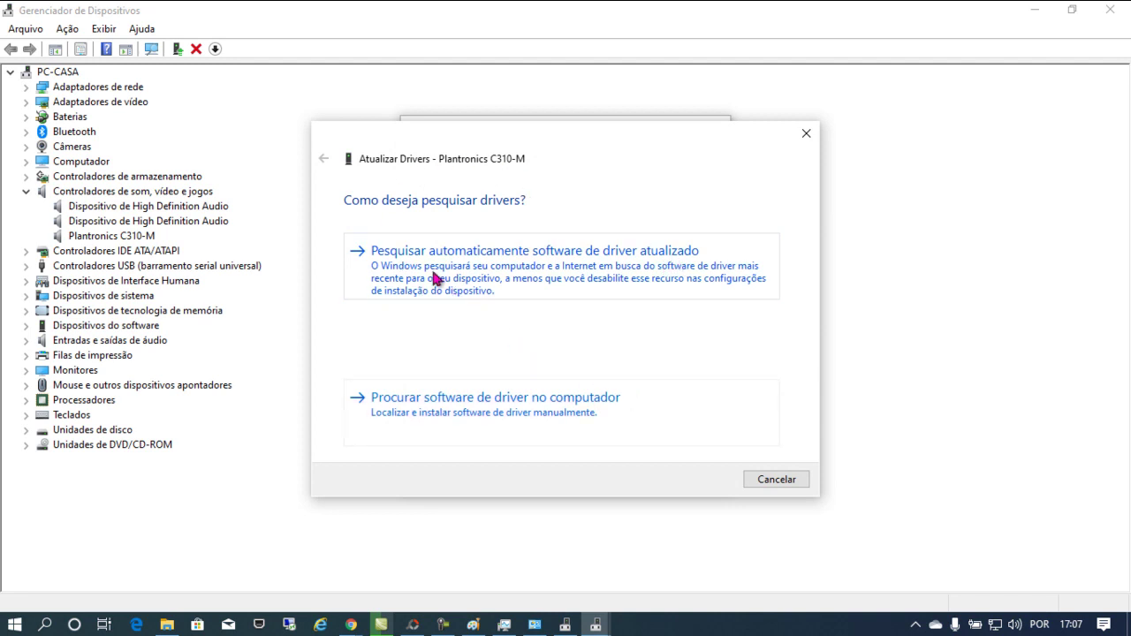
pyautogui.click(774, 480)
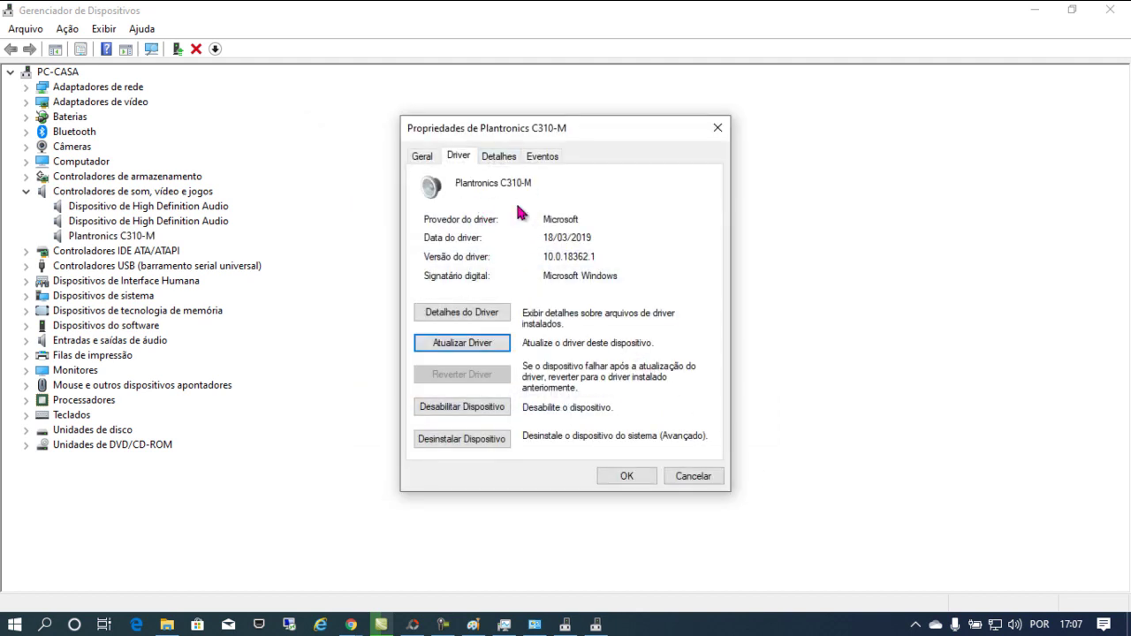
pyautogui.click(495, 442)
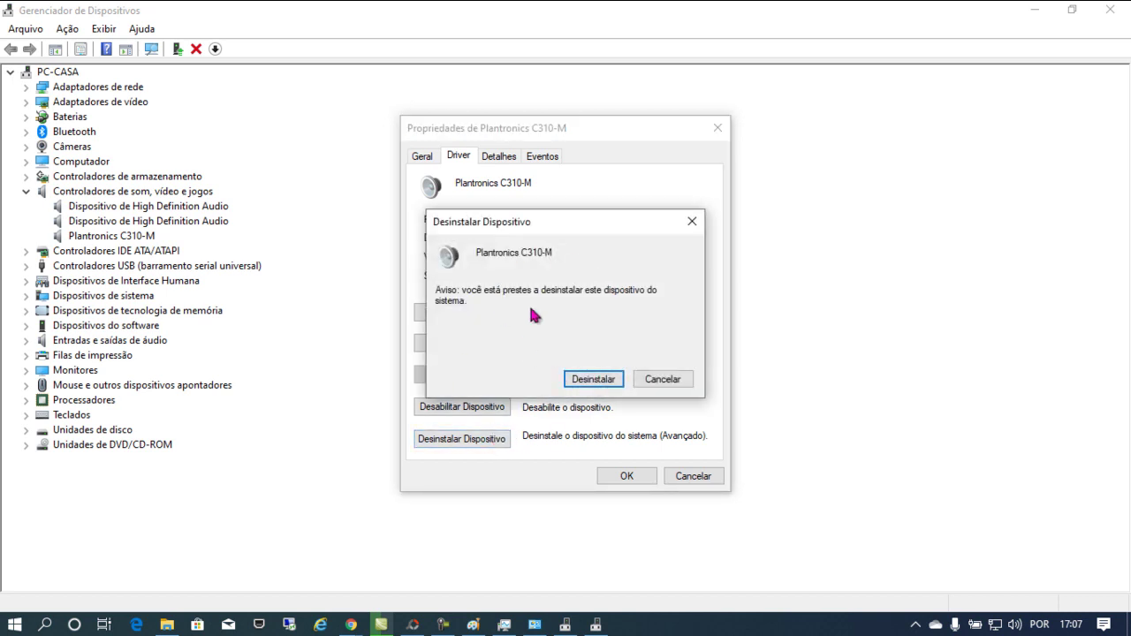
pyautogui.click(654, 379)
pyautogui.click(697, 480)
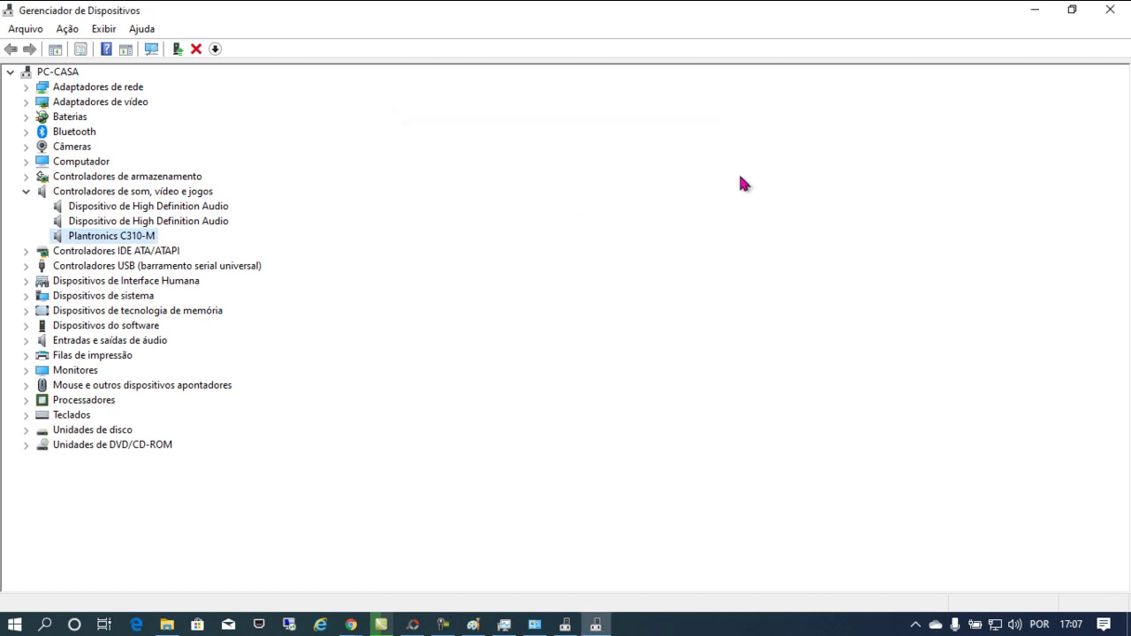
# Close the Gerenciador de Dispositivos, Sistema and Explorador de Arquivos windows to return to the desktop.
pyautogui.click(1073, 9)
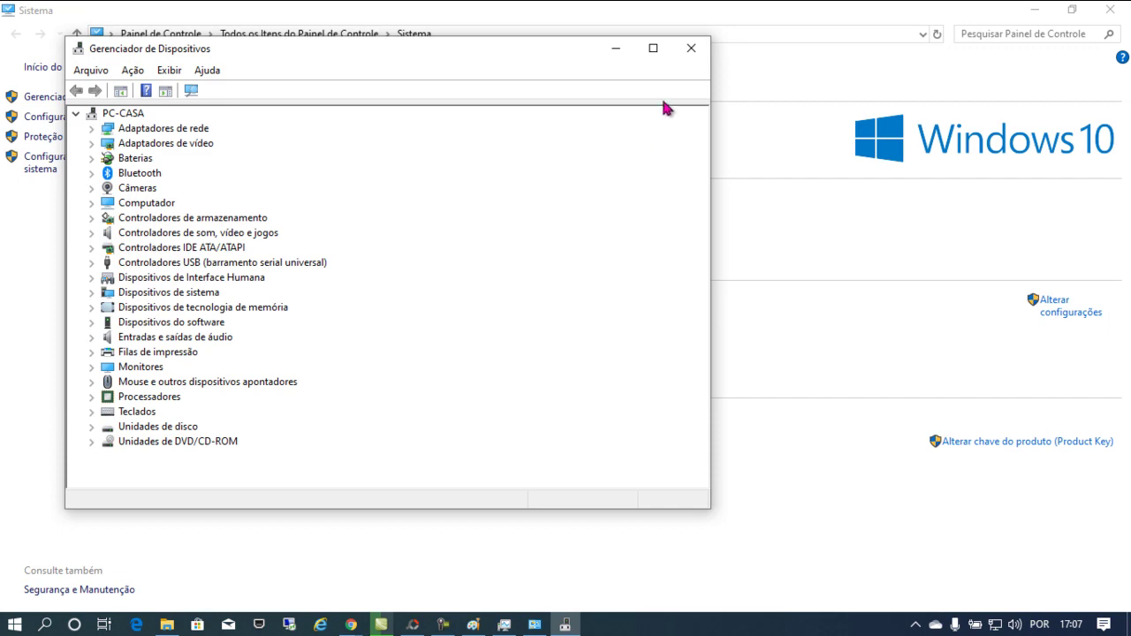
pyautogui.click(689, 49)
pyautogui.click(1116, 9)
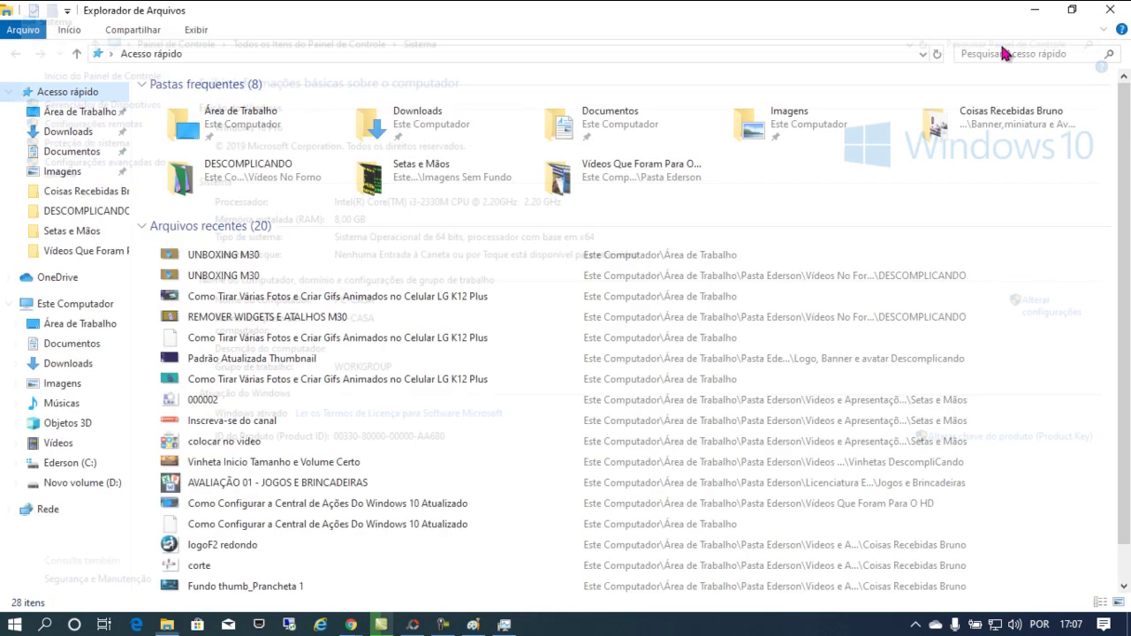
pyautogui.click(1119, 8)
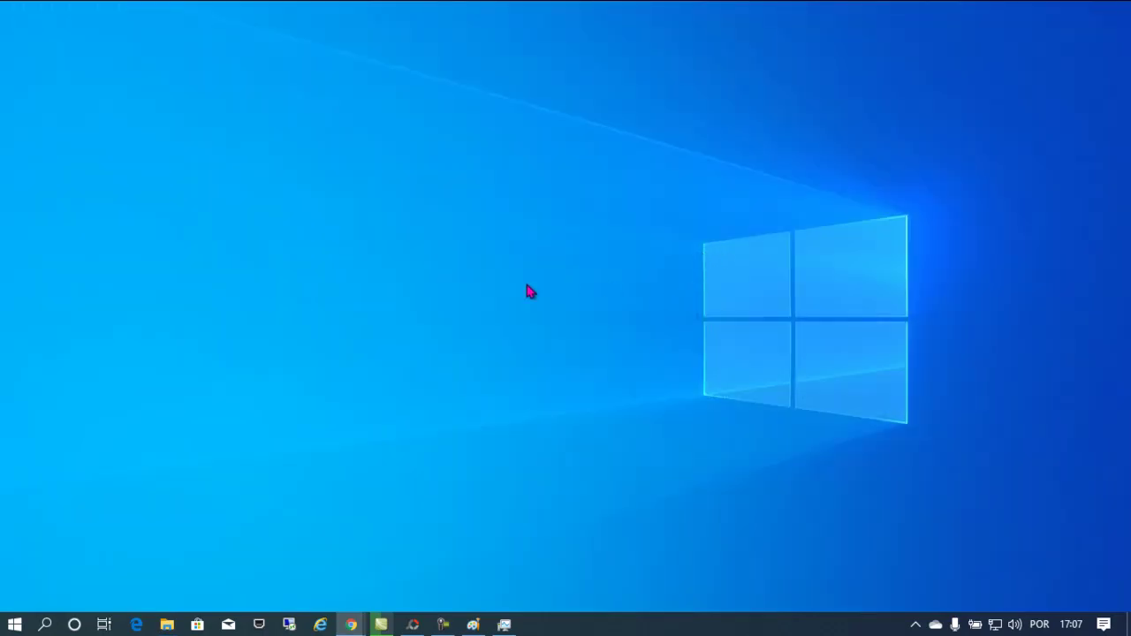